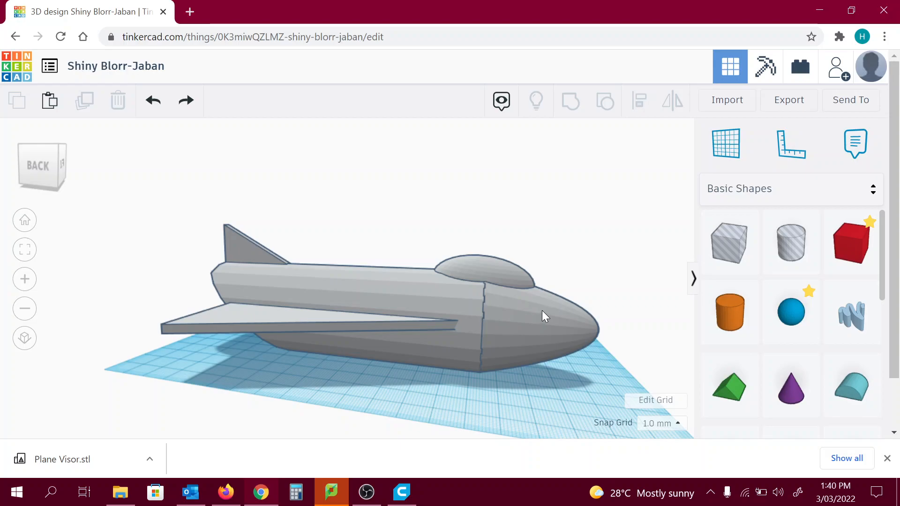
right_click_drag(531, 304, 433, 277)
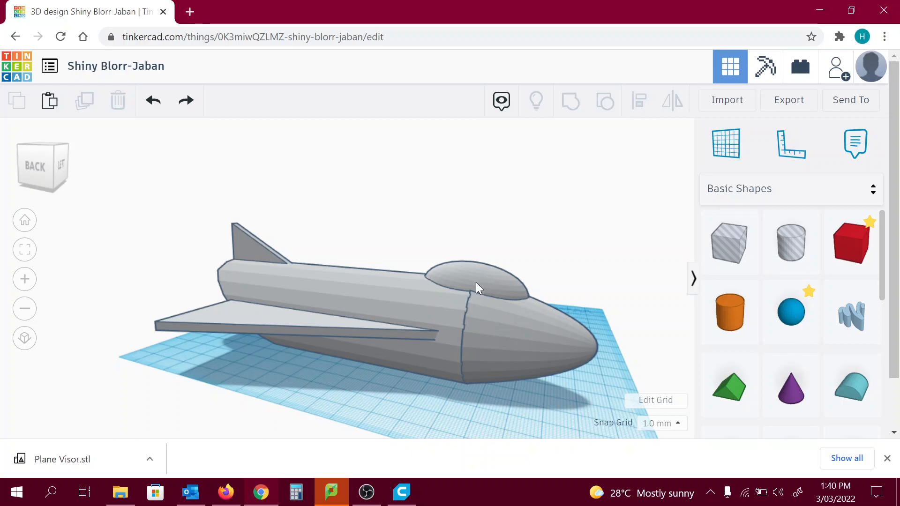
right_click_drag(507, 305, 231, 312)
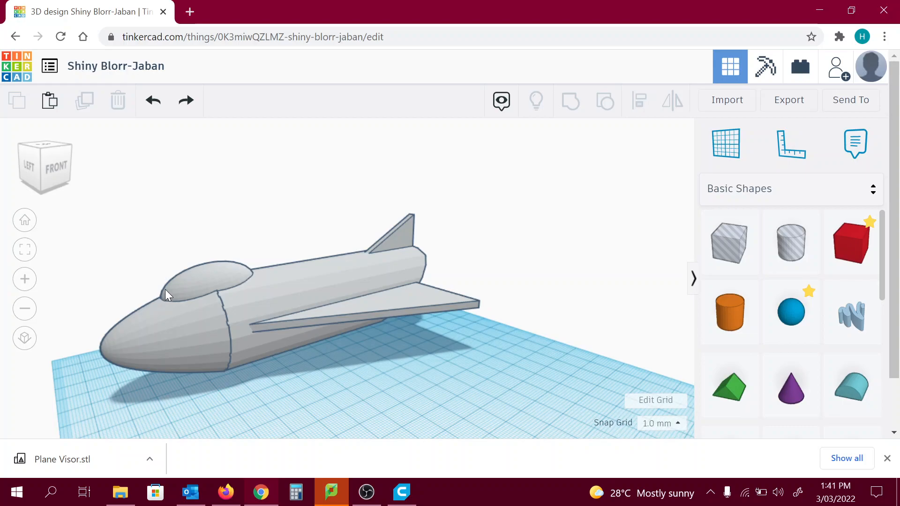
right_click_drag(223, 270, 411, 331)
scroll(478, 342, "down", 3)
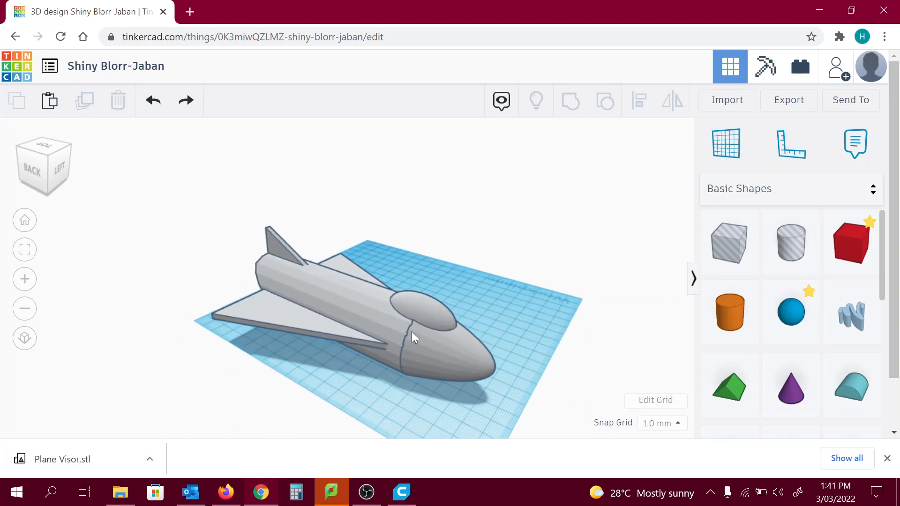
scroll(452, 322, "up", 2)
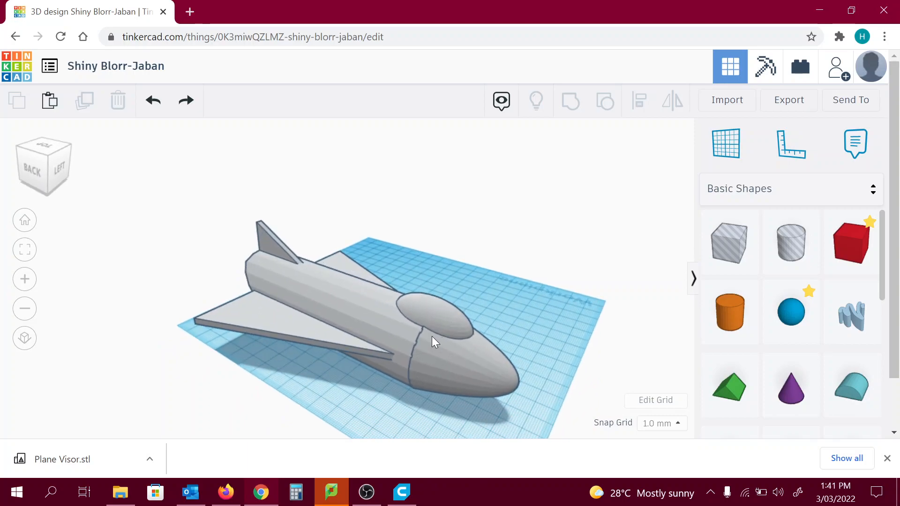
Place a cylinder hole behind the plane's tail and rotate it 90° so it lies along the fuselage.
right_click_drag(433, 349, 399, 311)
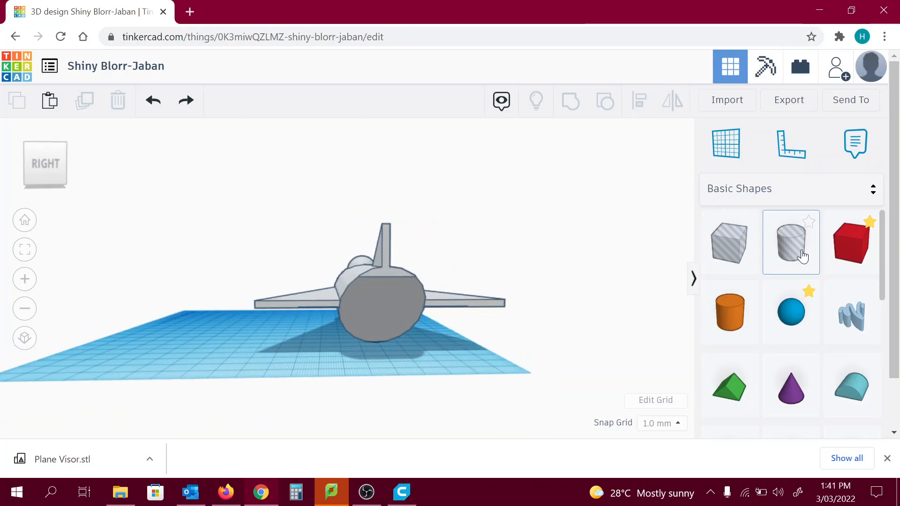
left_click_drag(802, 257, 389, 364)
right_click_drag(424, 394, 601, 401)
left_click(465, 285)
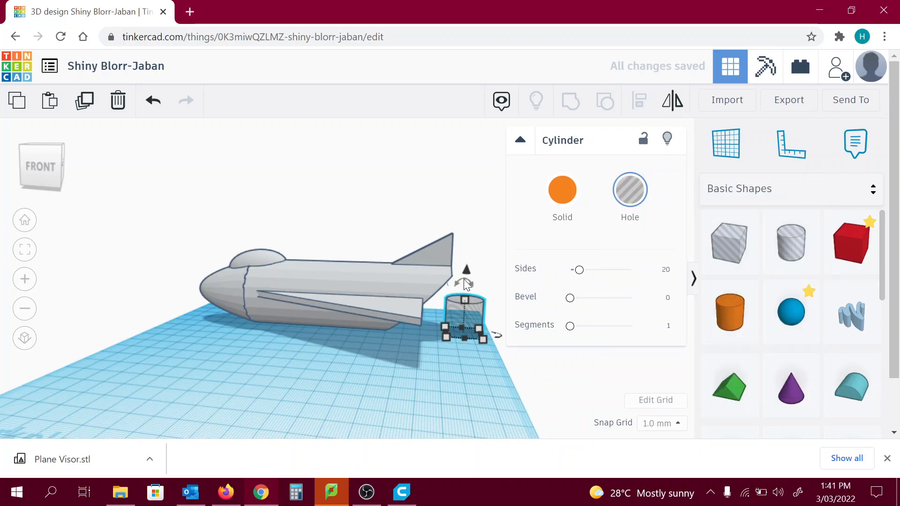
left_click_drag(464, 284, 465, 284)
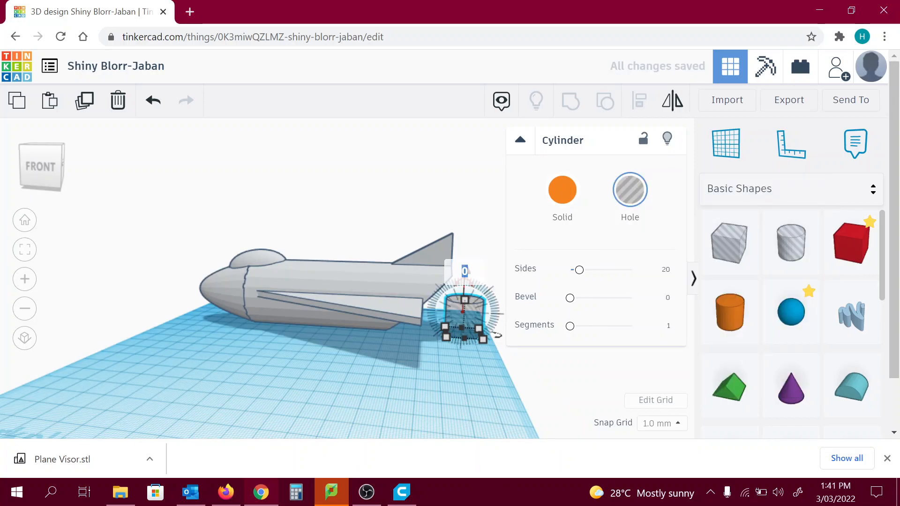
type("90")
key("Return")
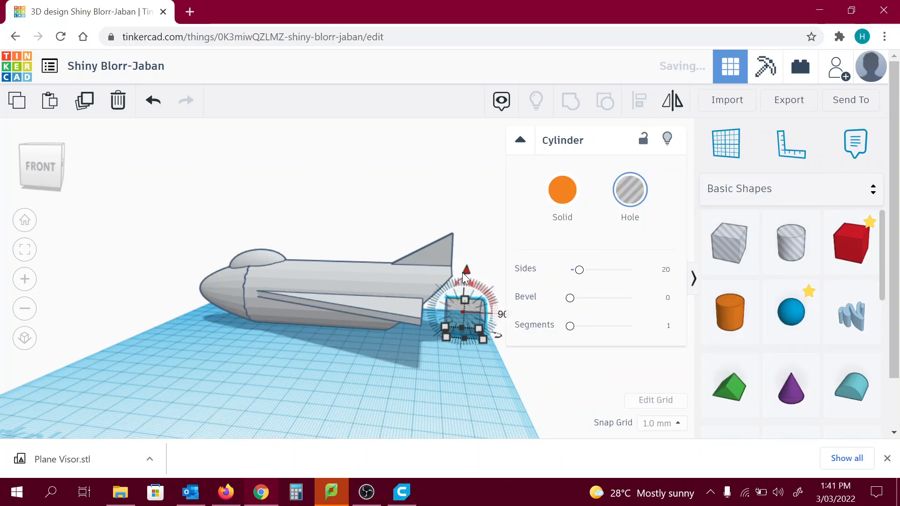
Switch to an orthographic right view and raise the cylinder hole 3 mm above the workplane.
right_click_drag(505, 364, 340, 351)
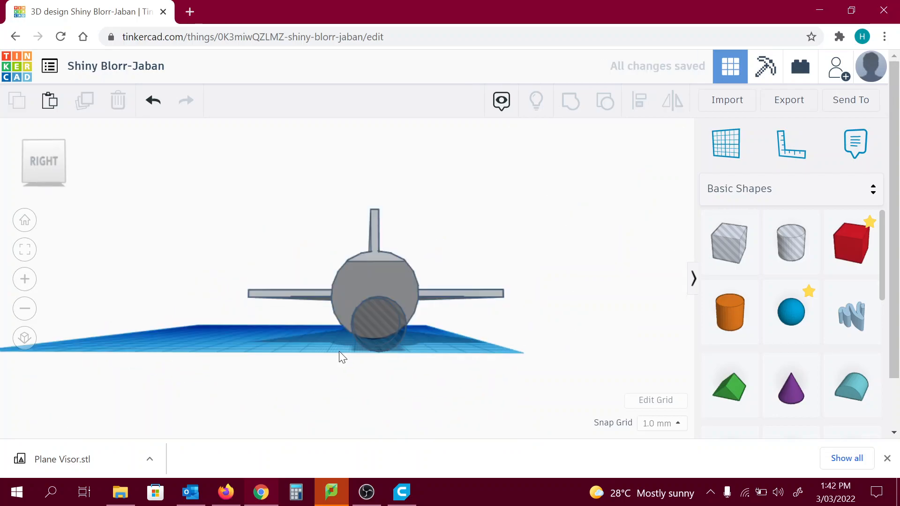
left_click(41, 157)
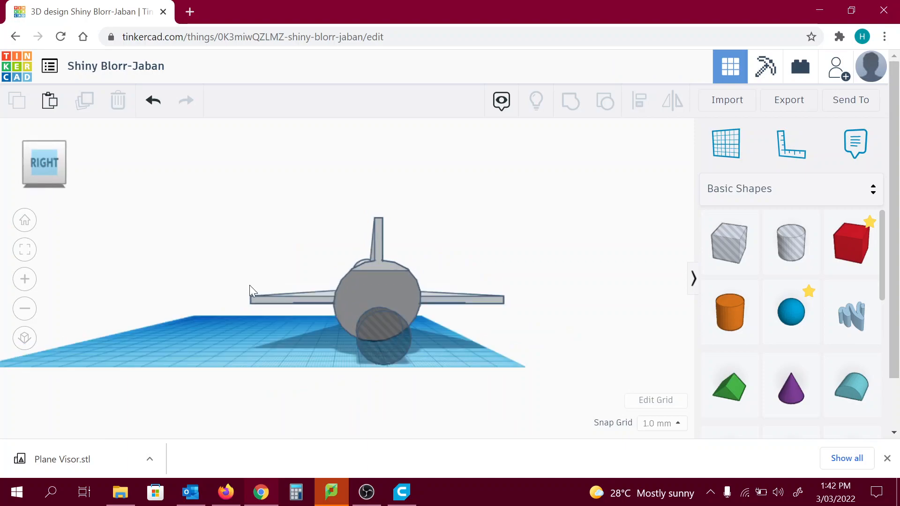
left_click(25, 338)
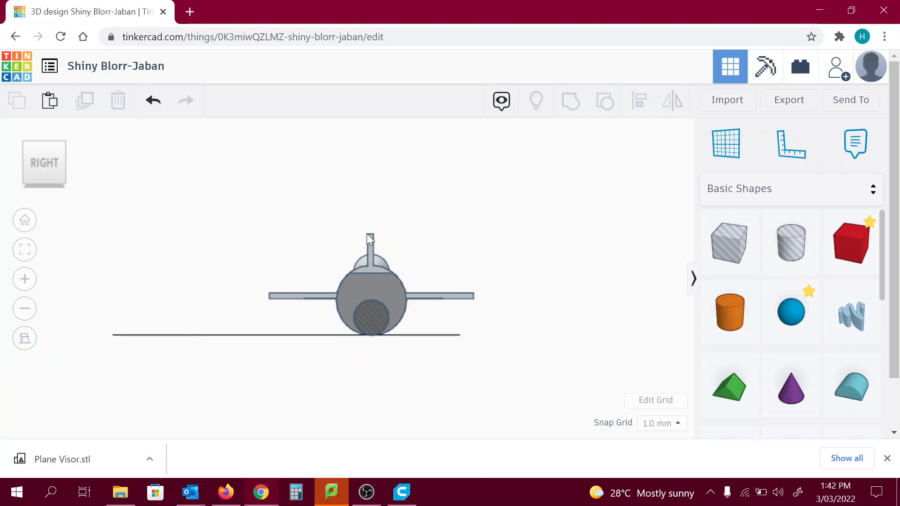
left_click(375, 323)
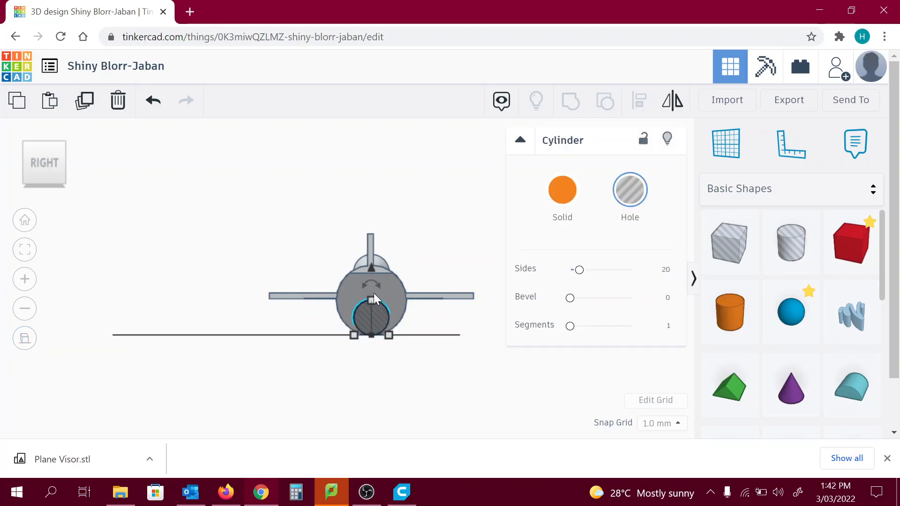
scroll(371, 291, "up", 2)
left_click_drag(387, 283, 388, 275)
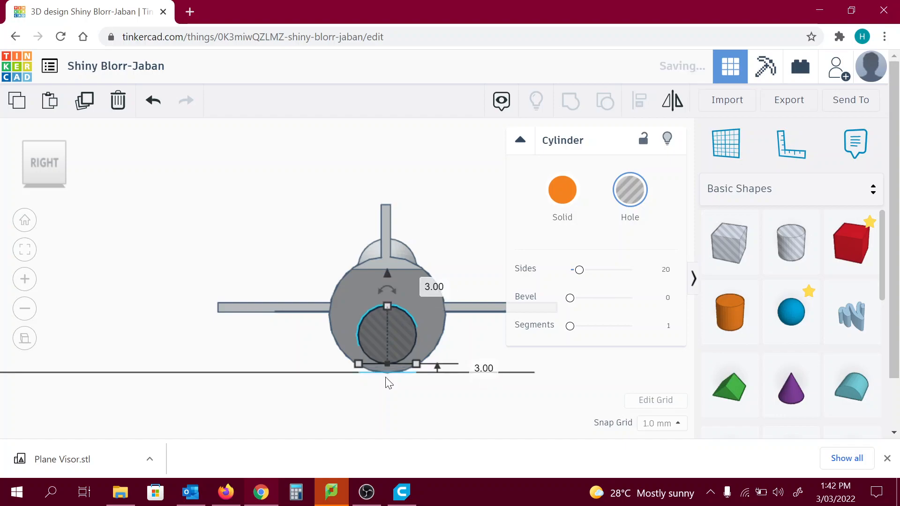
Stretch the cylinder hole up to near the top of the fuselage's rear face, set its width to 34 mm and centre it sideways.
scroll(387, 380, "up", 1)
scroll(402, 404, "up", 1)
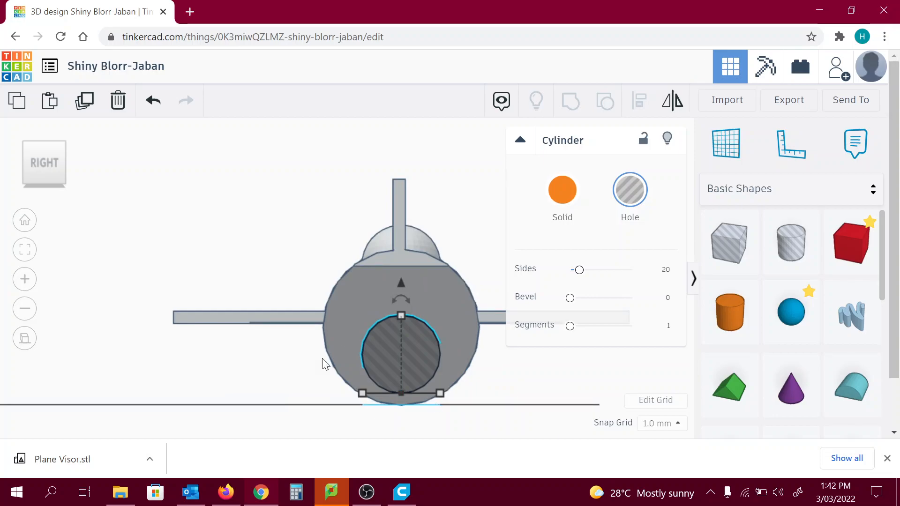
left_click_drag(402, 311, 402, 258)
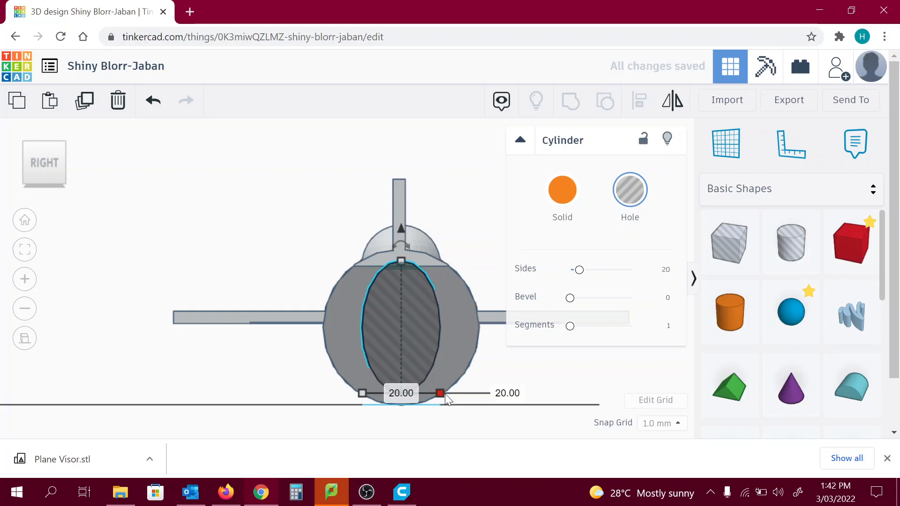
key("Tab")
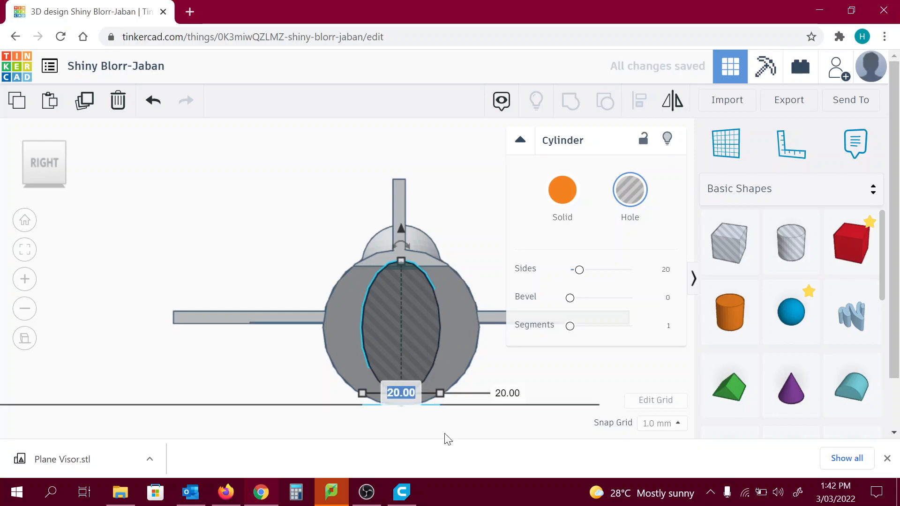
type("34")
key("Return")
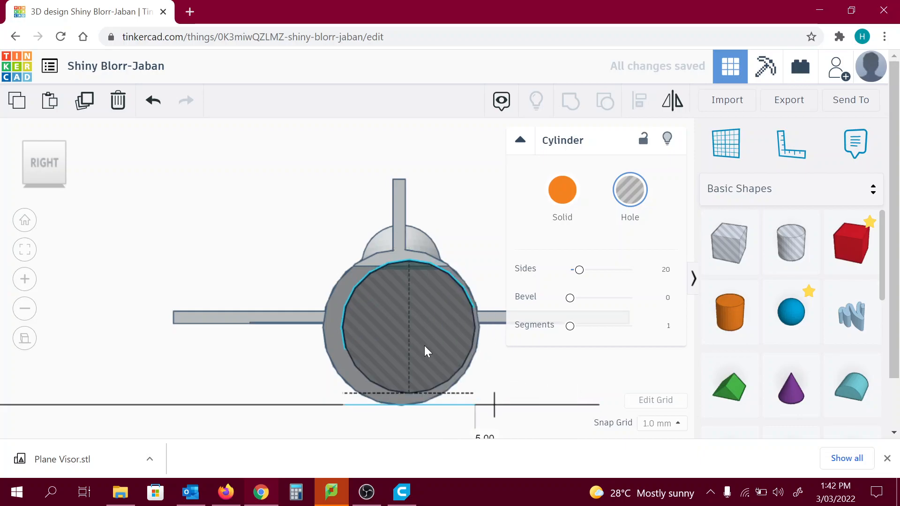
key("Left")
key("Left")
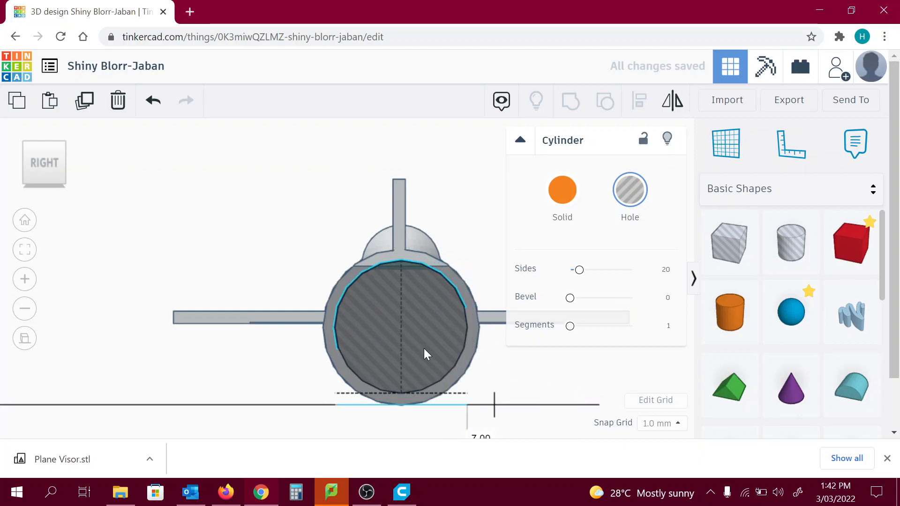
From the front view, set the cylinder hole's length along the fuselage to 120 mm.
right_click_drag(555, 414, 110, 169)
left_click(39, 166)
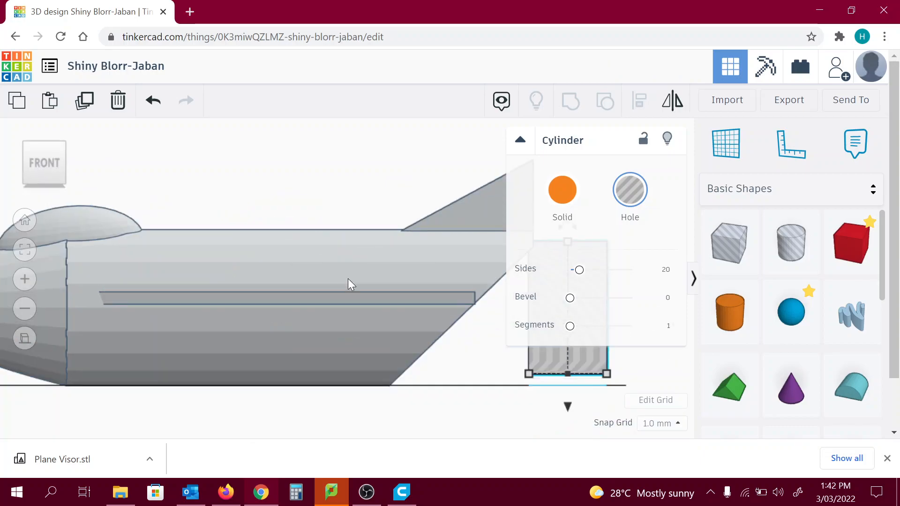
scroll(348, 279, "down", 3)
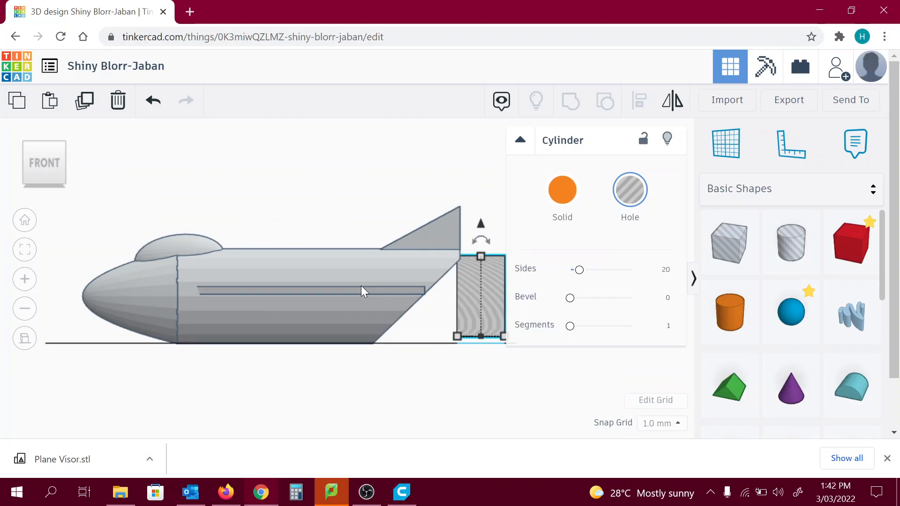
scroll(368, 296, "down", 2)
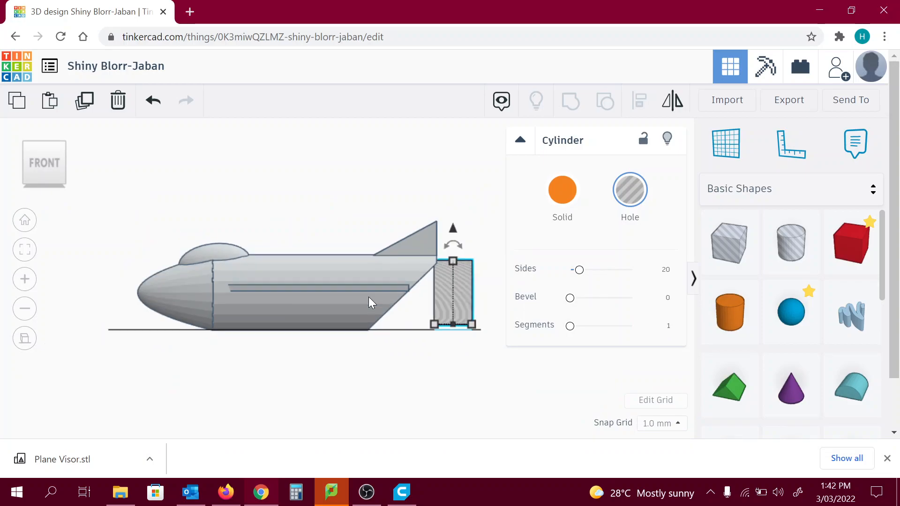
left_click(455, 325)
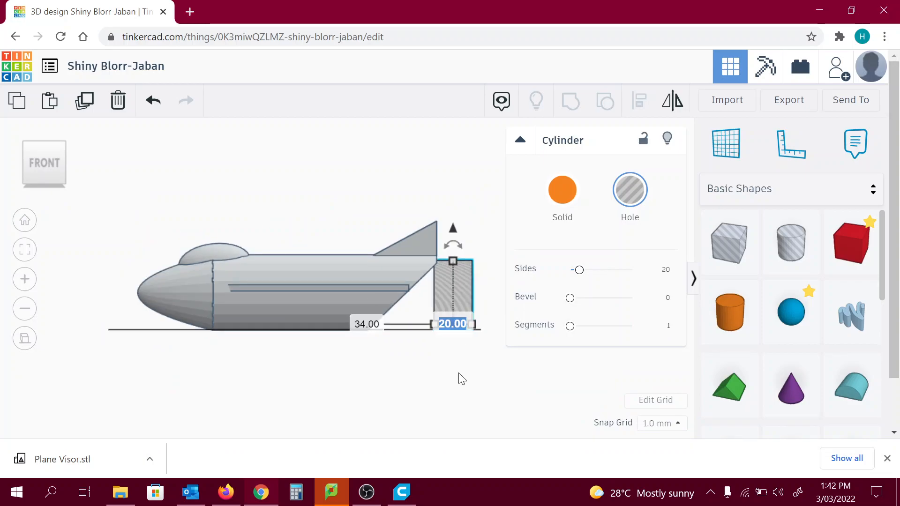
left_click(460, 373)
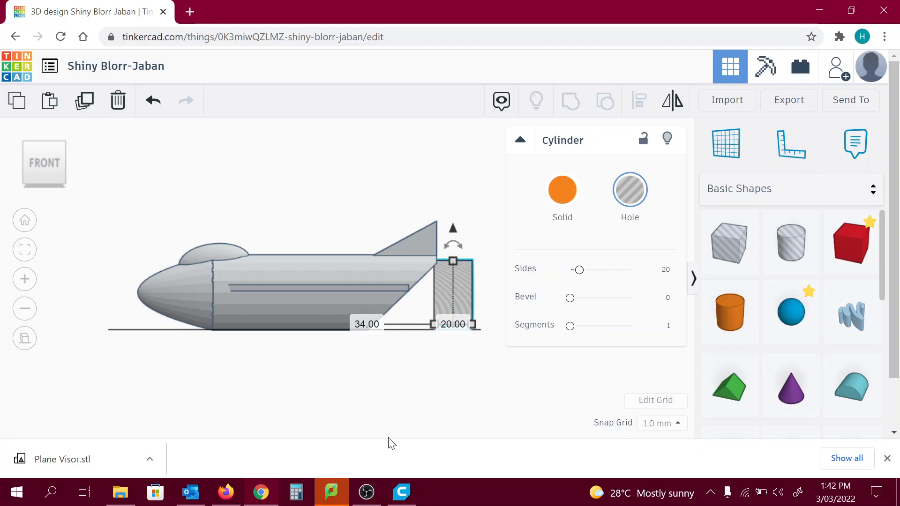
left_click(453, 324)
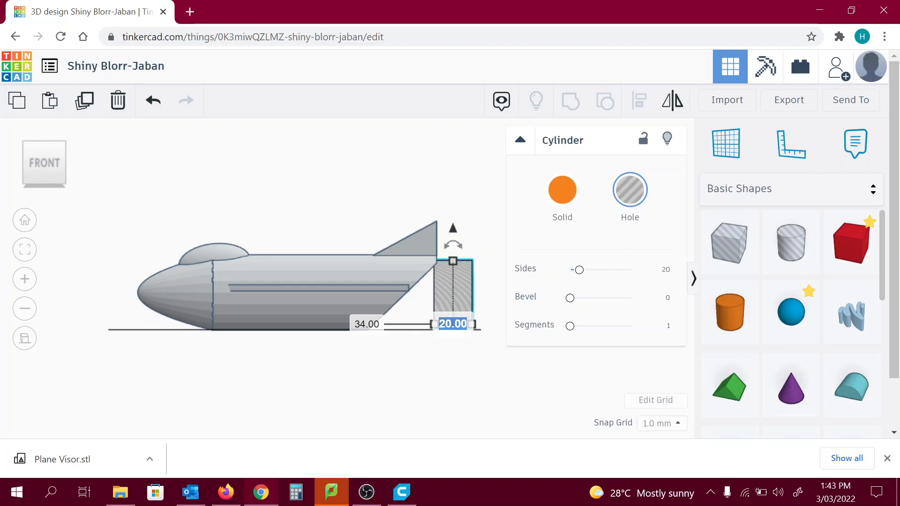
type("120")
key("Return")
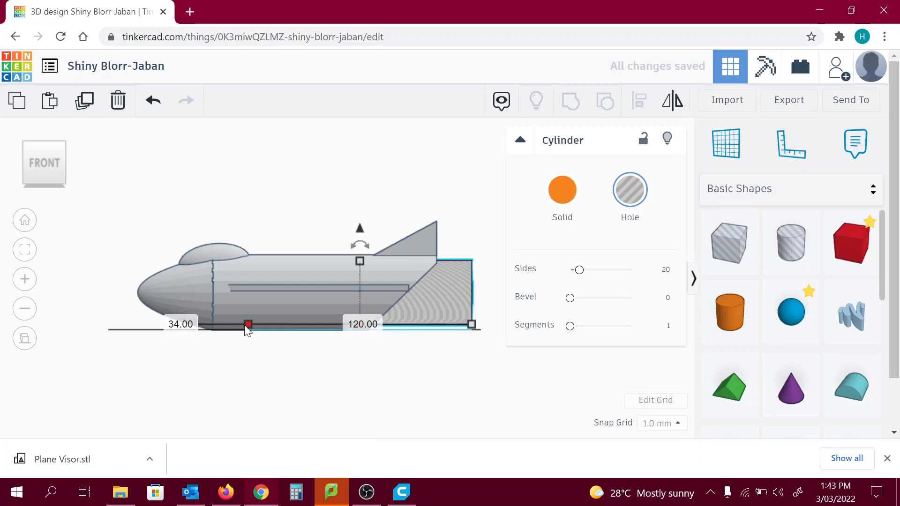
Move the cylinder hole forward inside the fuselage so it spans from the nose seam to the tail fin's rear edge.
scroll(244, 324, "up", 1)
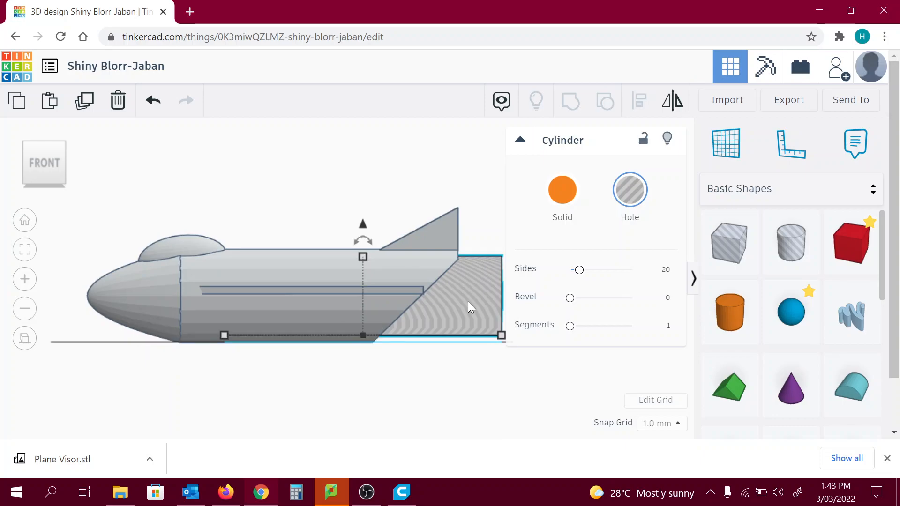
left_click_drag(467, 302, 418, 300)
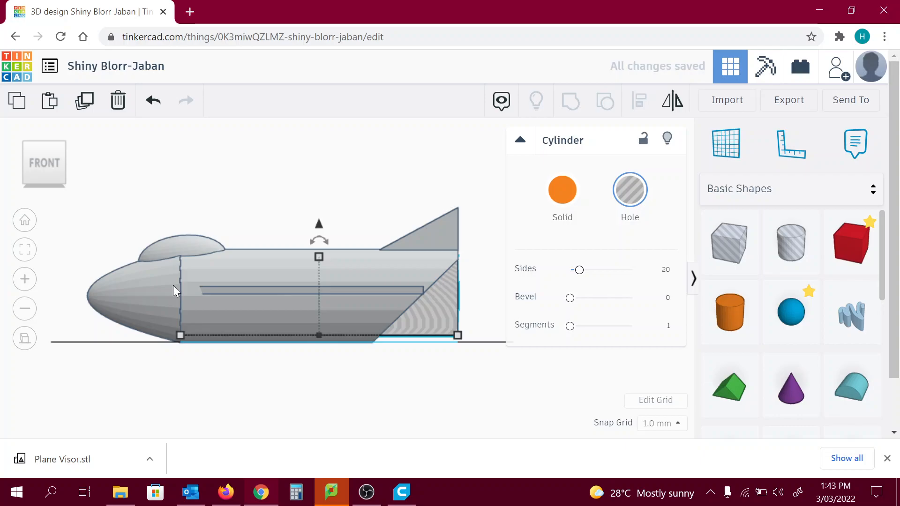
right_click_drag(173, 285, 244, 318)
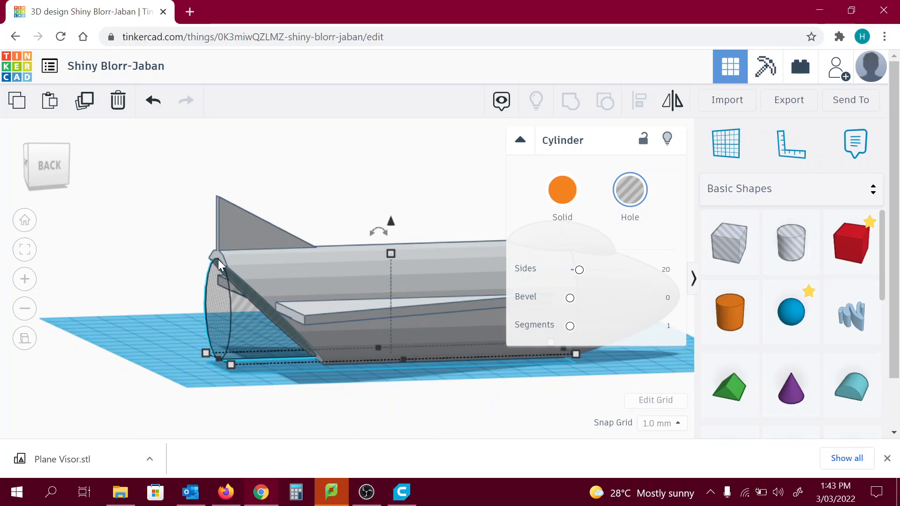
left_click_drag(218, 360, 209, 360)
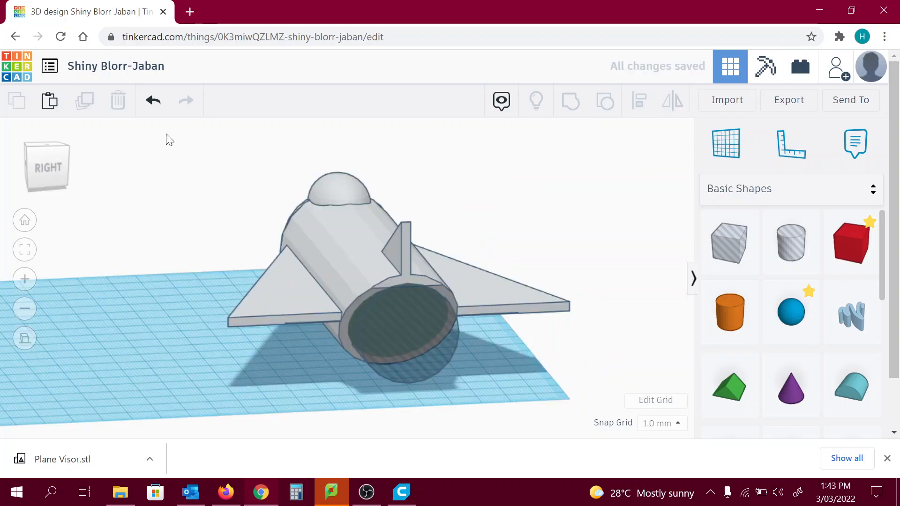
Group the plane with the cylinder hole to hollow out the fuselage, and clear the selection.
left_click_drag(167, 134, 596, 423)
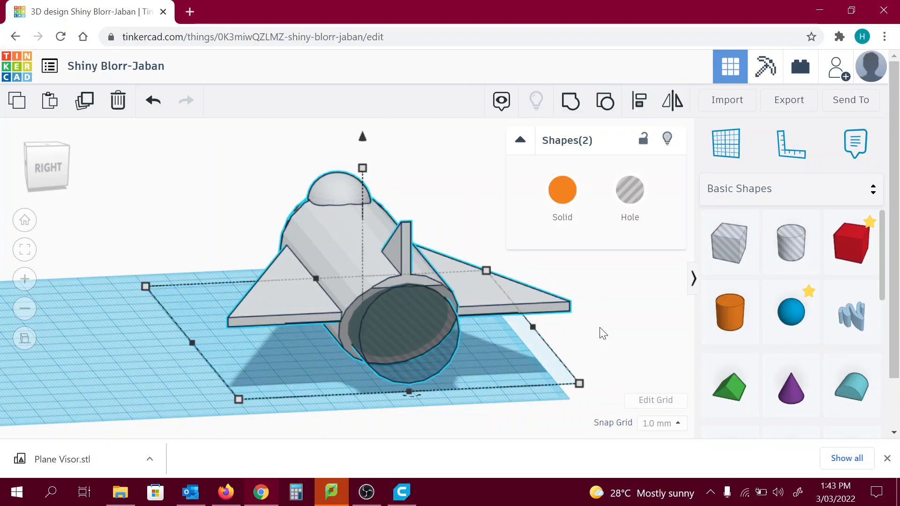
left_click(571, 101)
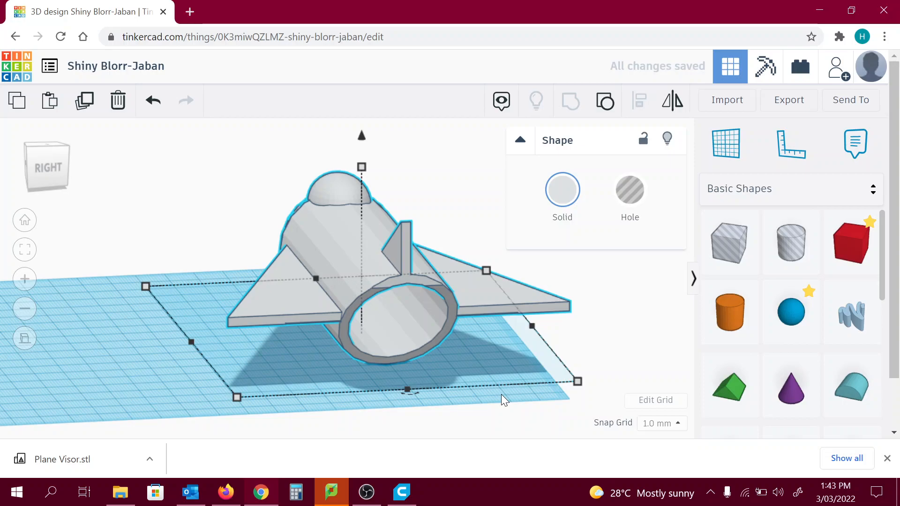
right_click_drag(501, 394, 344, 323)
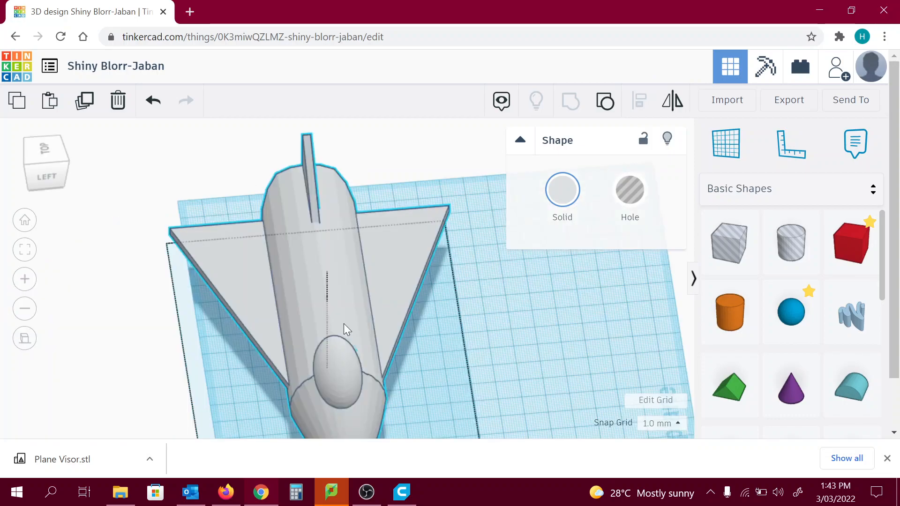
right_click_drag(344, 324, 280, 170)
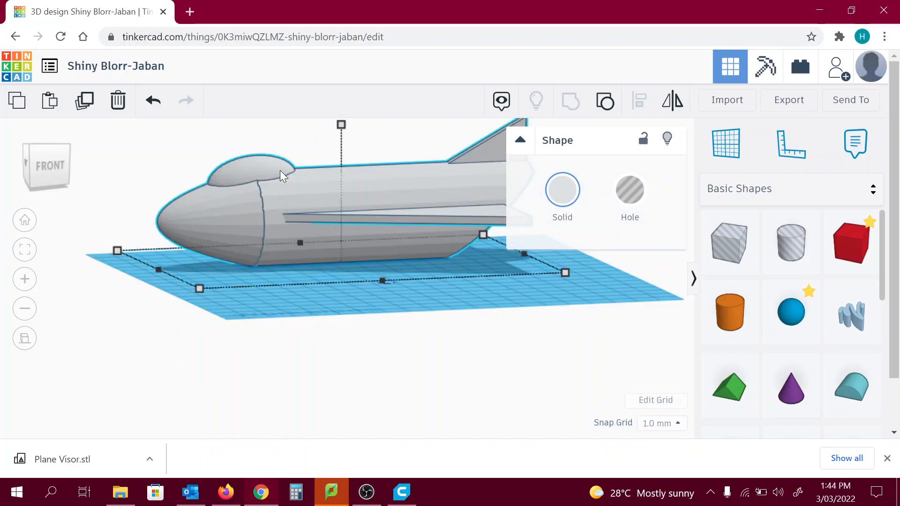
right_click_drag(279, 170, 282, 232)
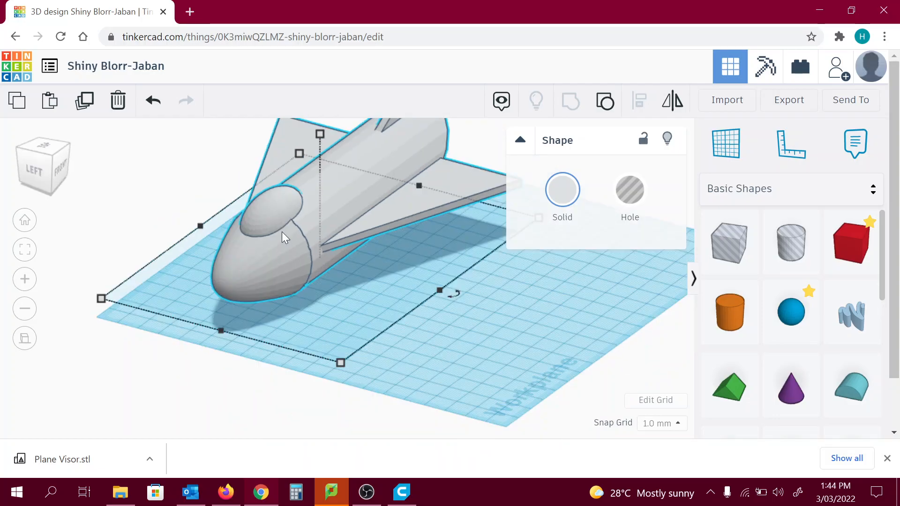
key("Escape")
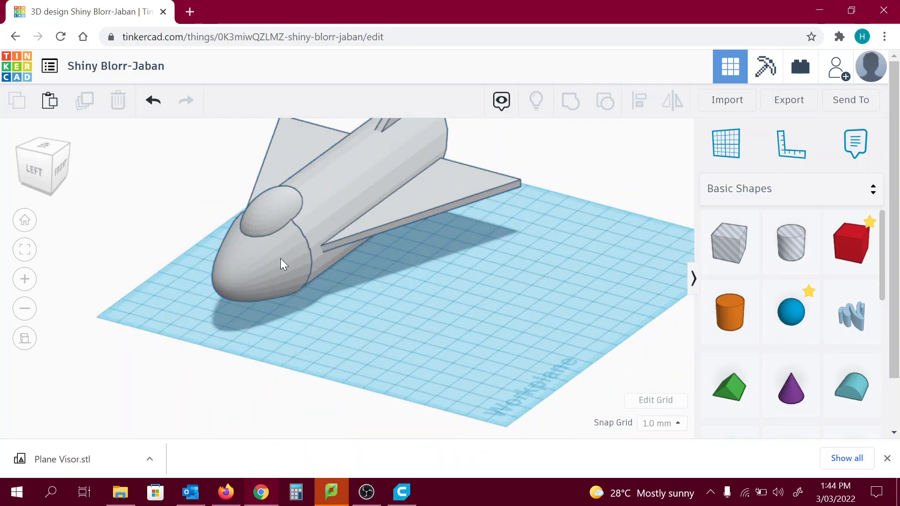
left_click(280, 257)
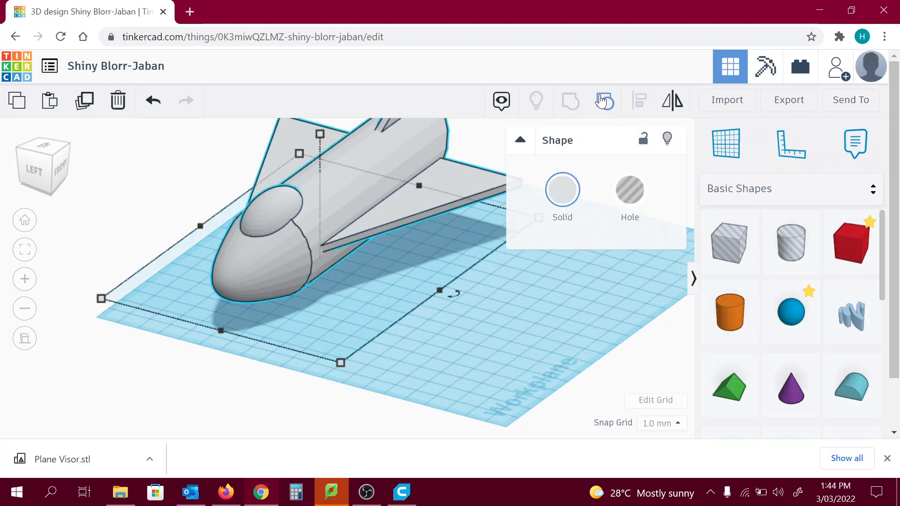
left_click(602, 102)
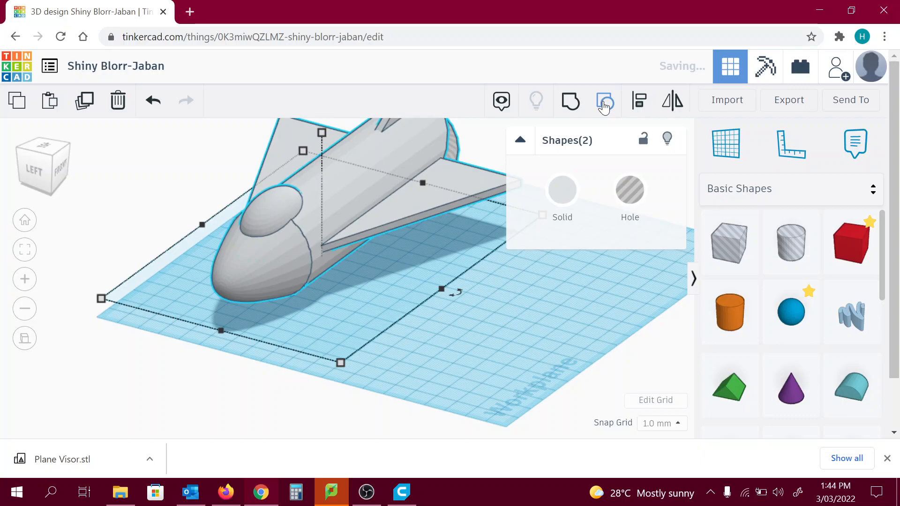
left_click(604, 104)
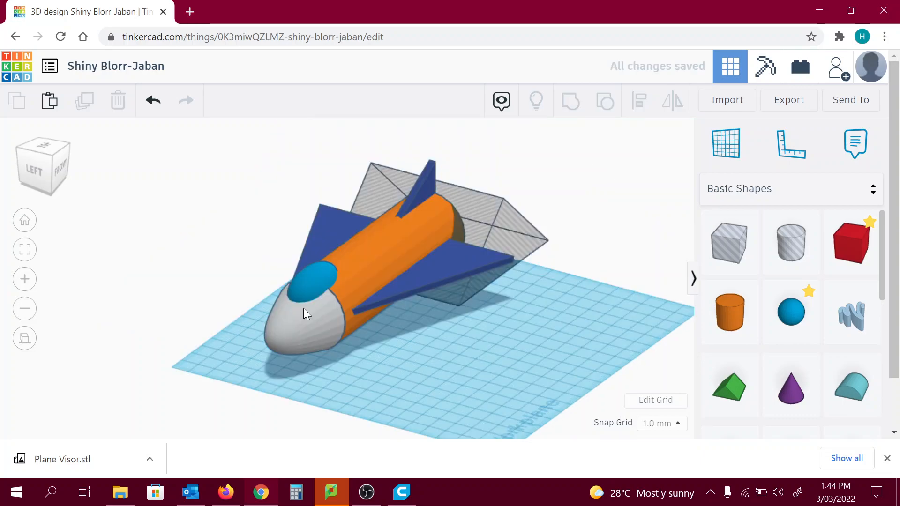
left_click(303, 308)
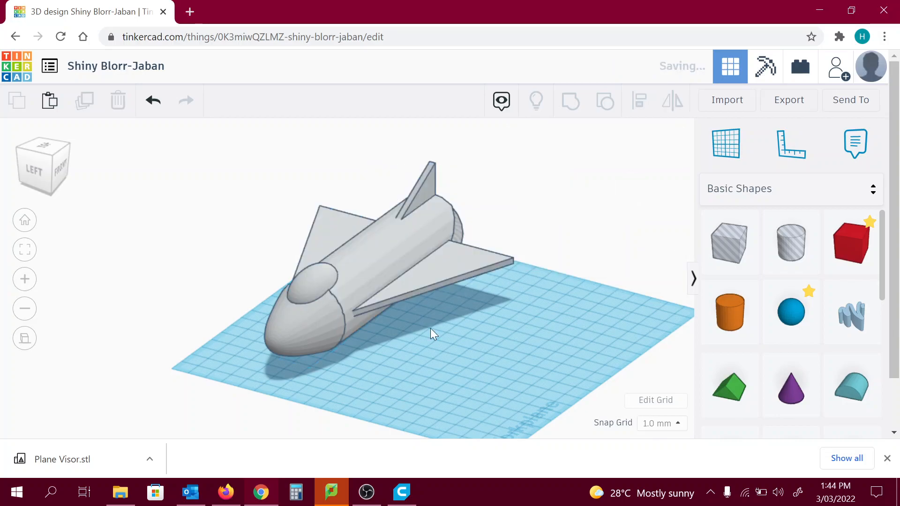
key("ctrl+z")
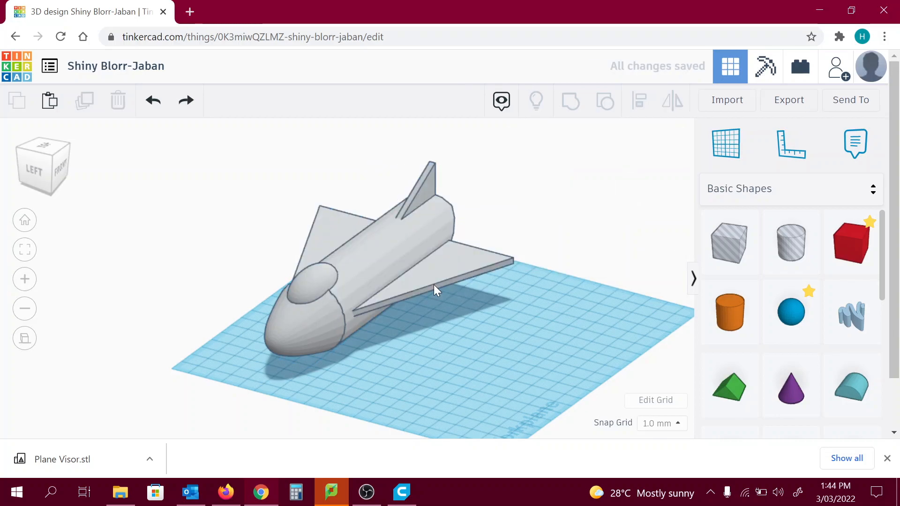
Add a solid sphere beside the plane's nose and, from the front view, stretch it to about 42 mm long.
right_click_drag(434, 285, 328, 304)
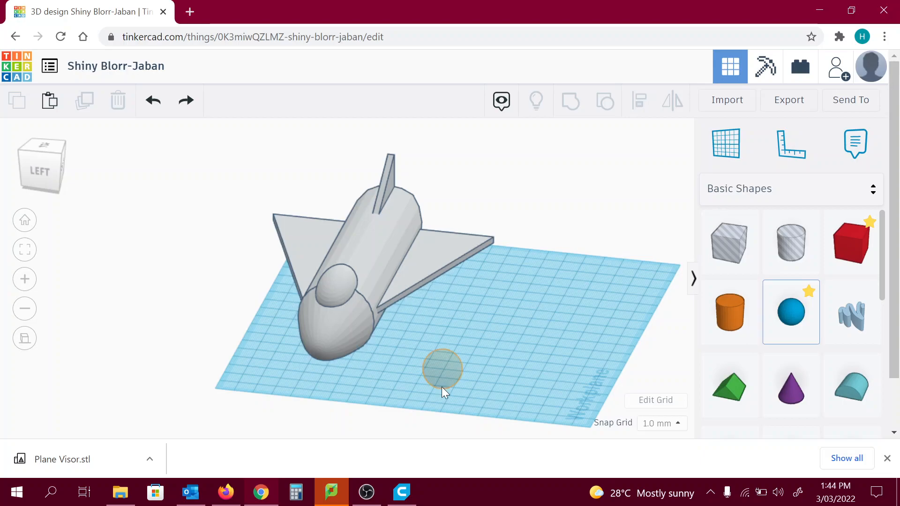
left_click(441, 387)
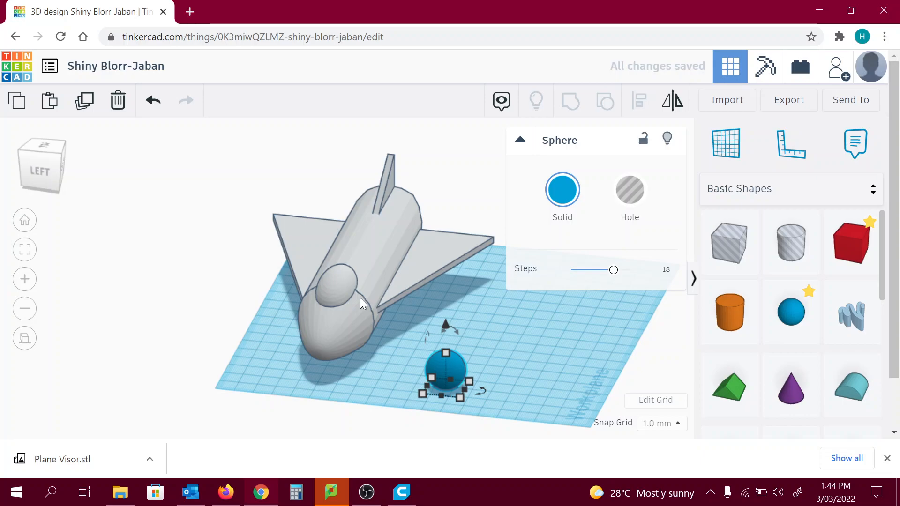
right_click_drag(360, 297, 214, 321)
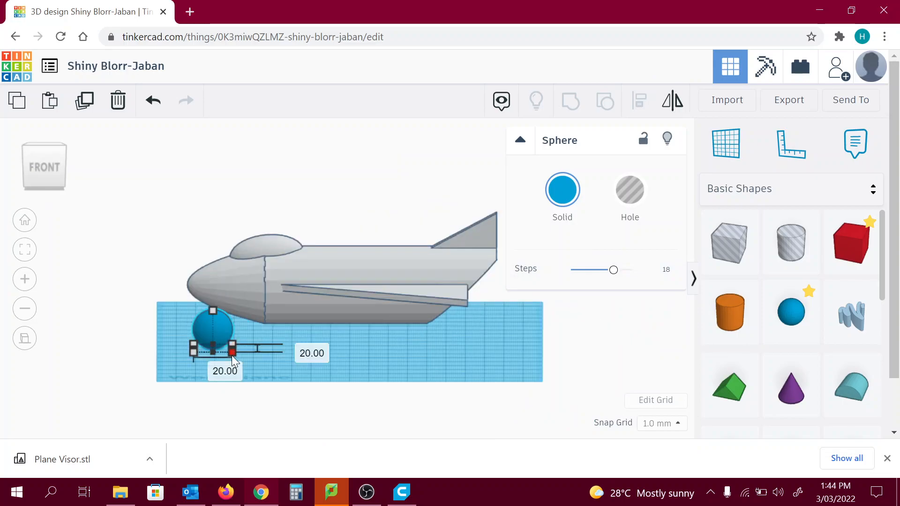
left_click_drag(232, 355, 277, 354)
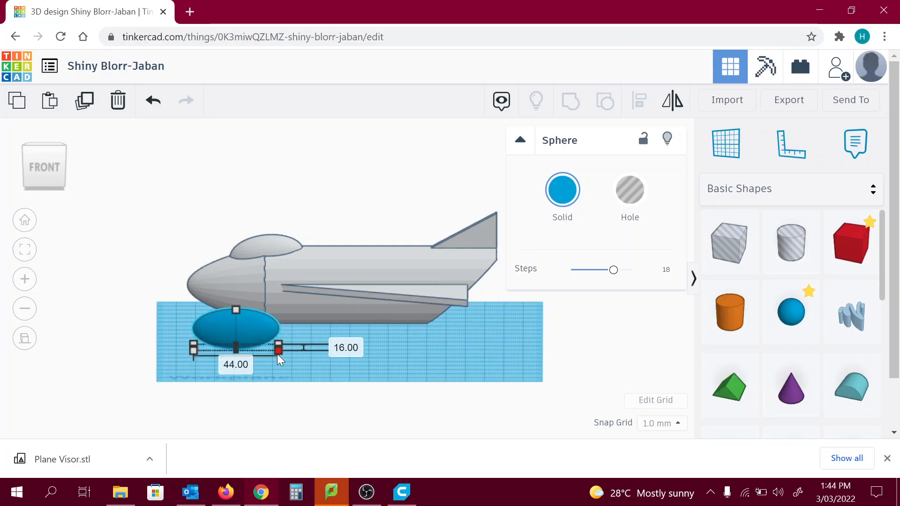
Tilt the stretched sphere from the front view to follow the slope of the plane's cockpit canopy.
right_click_drag(277, 354, 516, 406)
middle_click_drag(516, 405, 477, 352)
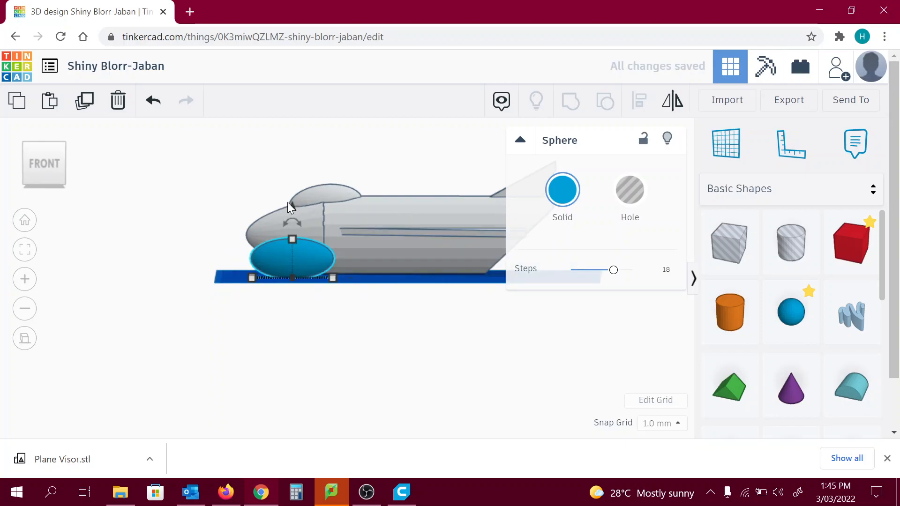
left_click_drag(288, 202, 277, 168)
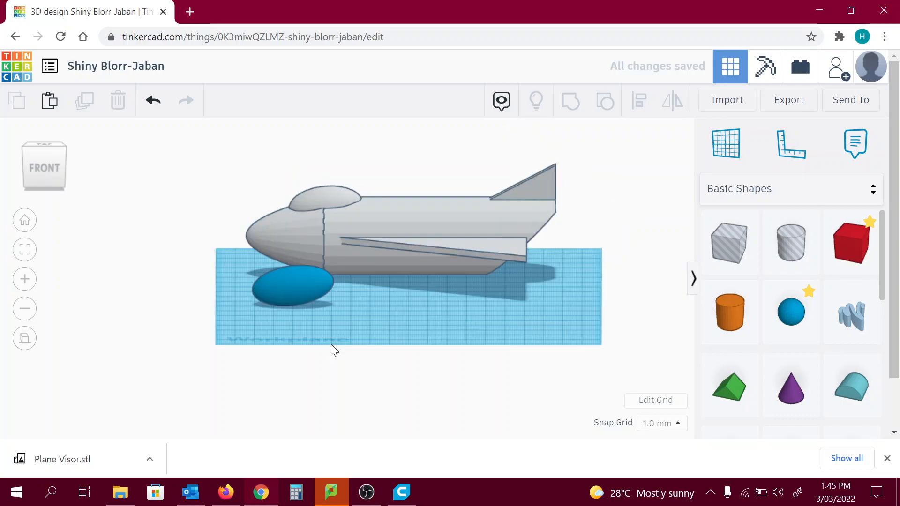
Raise the tilted sphere about 28 mm and move it over the cockpit canopy so that it covers the canopy.
left_click(398, 301)
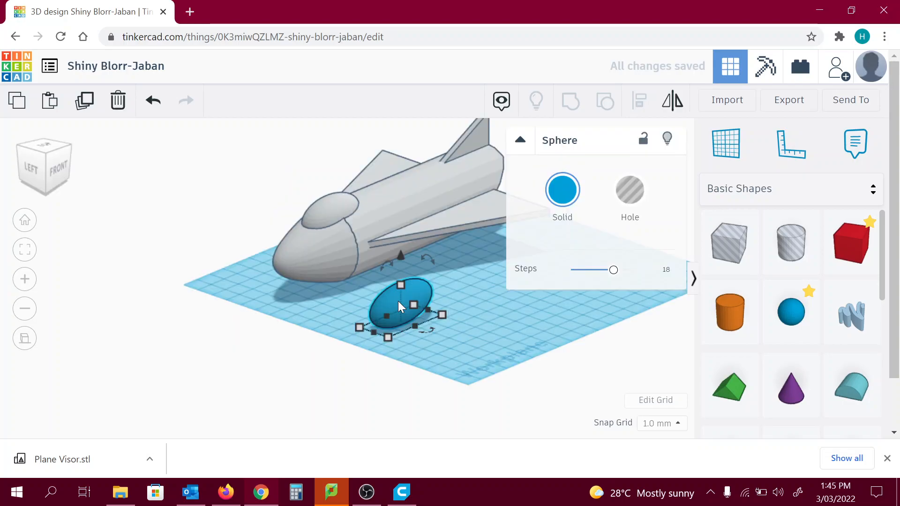
left_click_drag(398, 301, 324, 168)
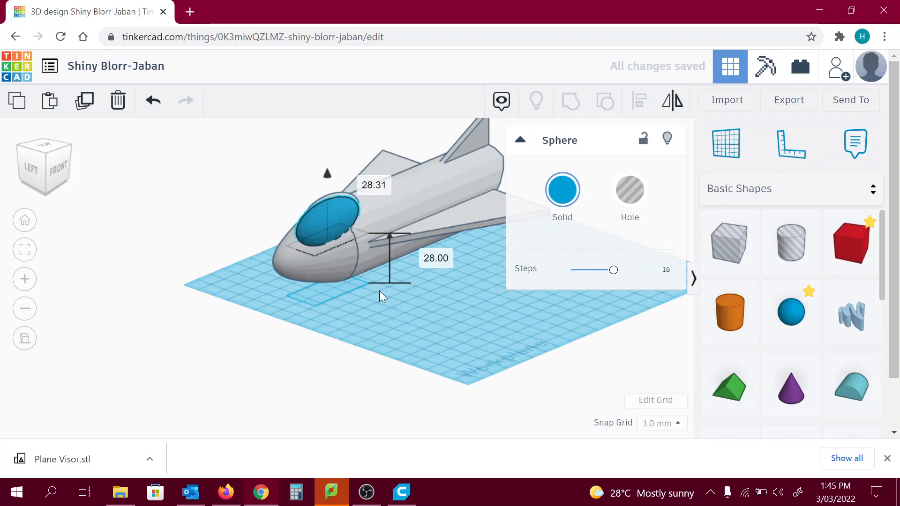
right_click_drag(379, 291, 335, 336)
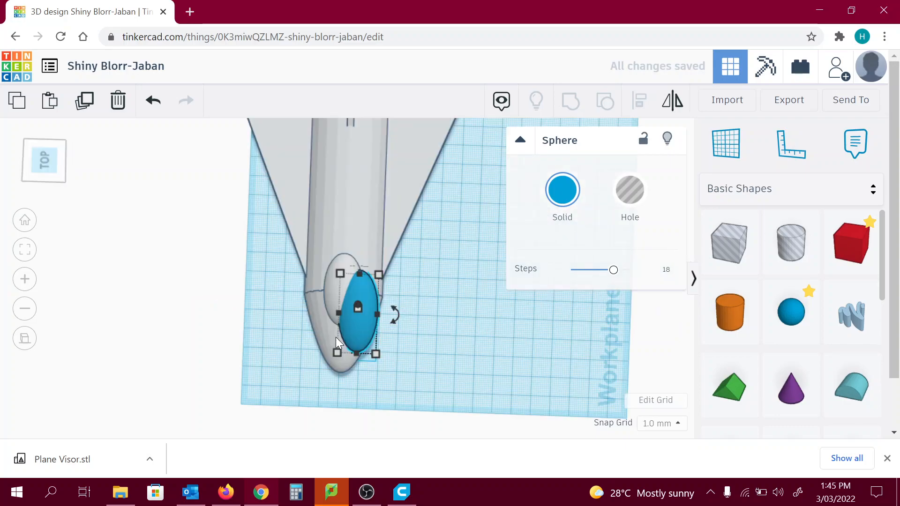
left_click_drag(336, 337, 350, 319)
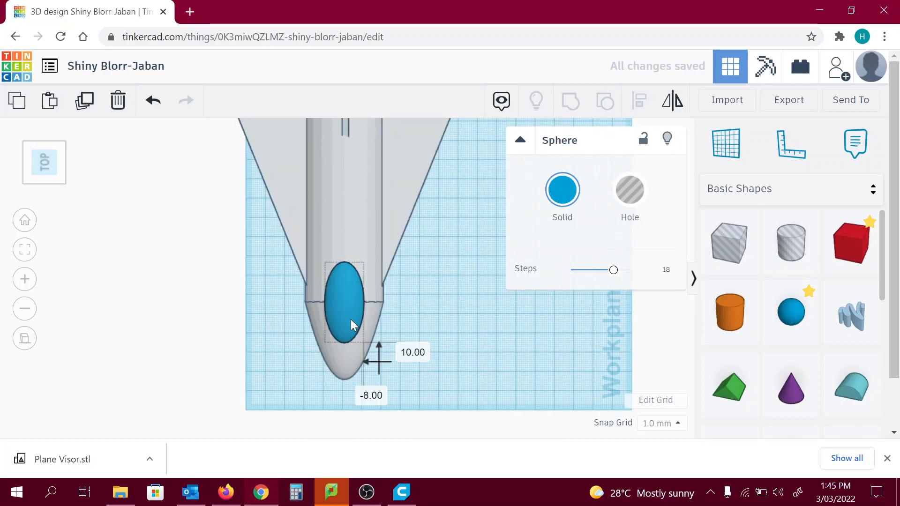
right_click_drag(350, 319, 325, 151)
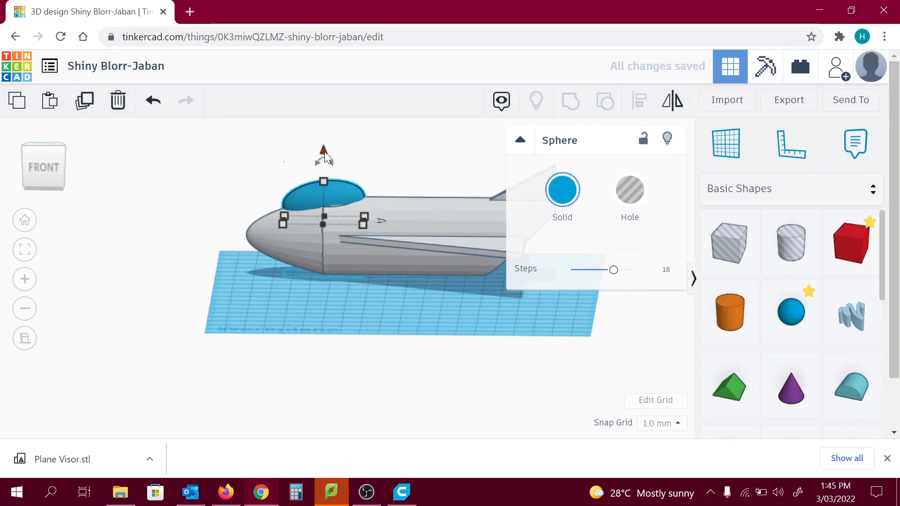
right_click_drag(324, 151, 354, 266)
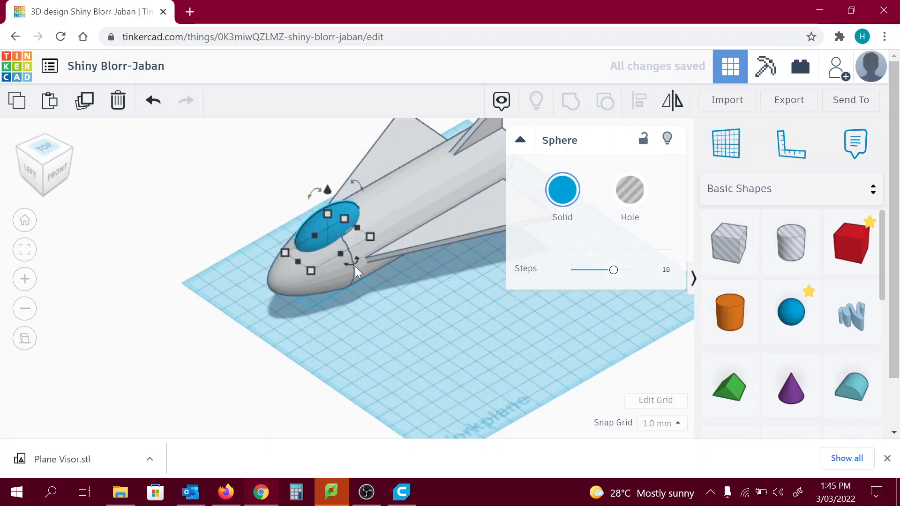
scroll(355, 266, "up", 2)
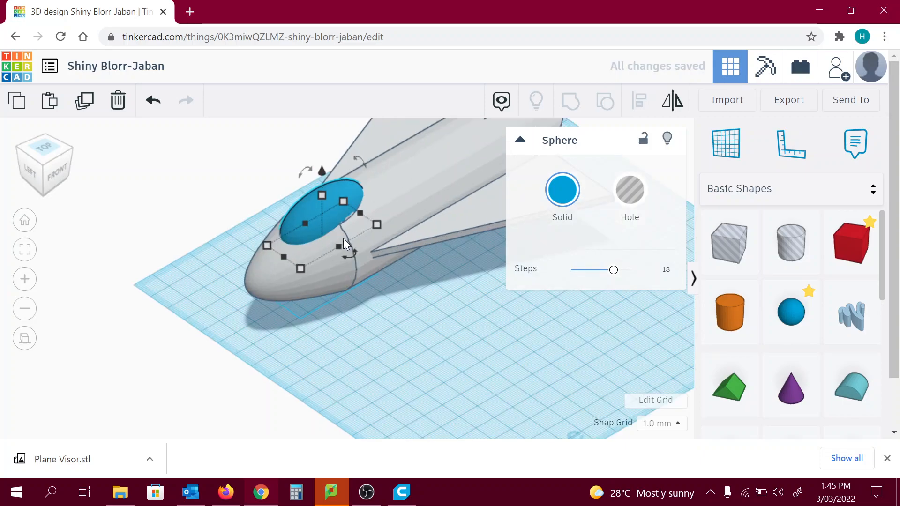
right_click_drag(344, 239, 509, 324)
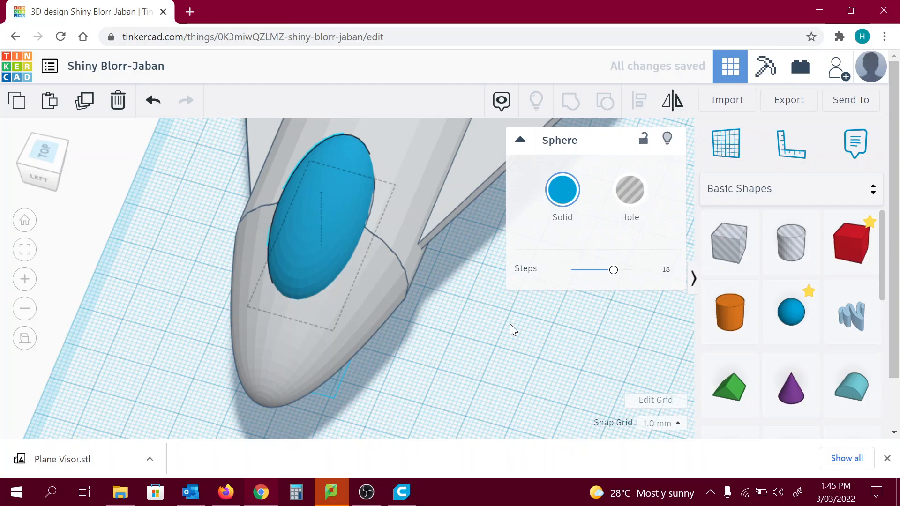
right_click_drag(509, 324, 234, 326)
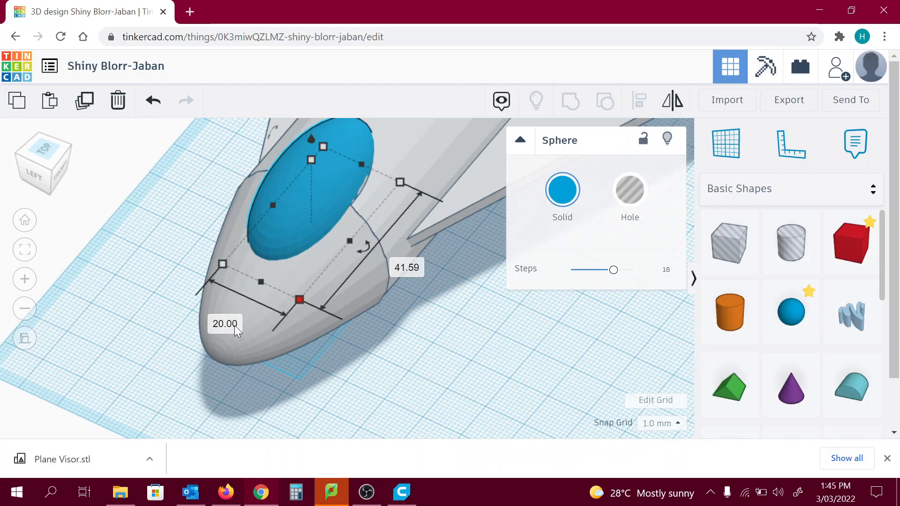
left_click(234, 326)
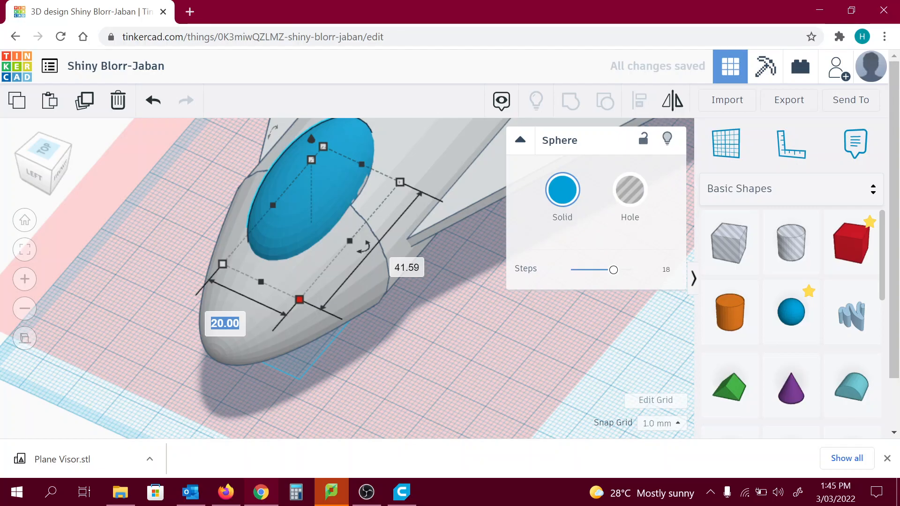
From the top view, select the sphere together with the plane and try to align it across the fuselage's width.
left_click(43, 150)
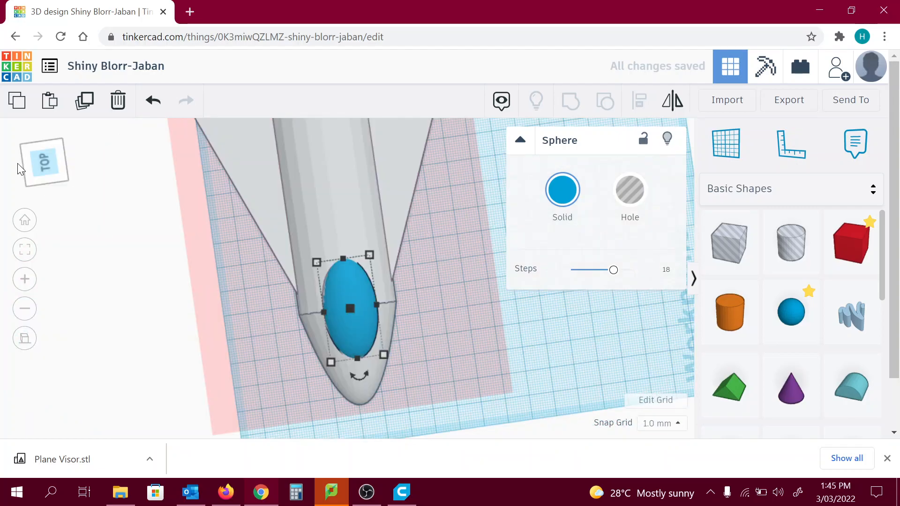
left_click(398, 424)
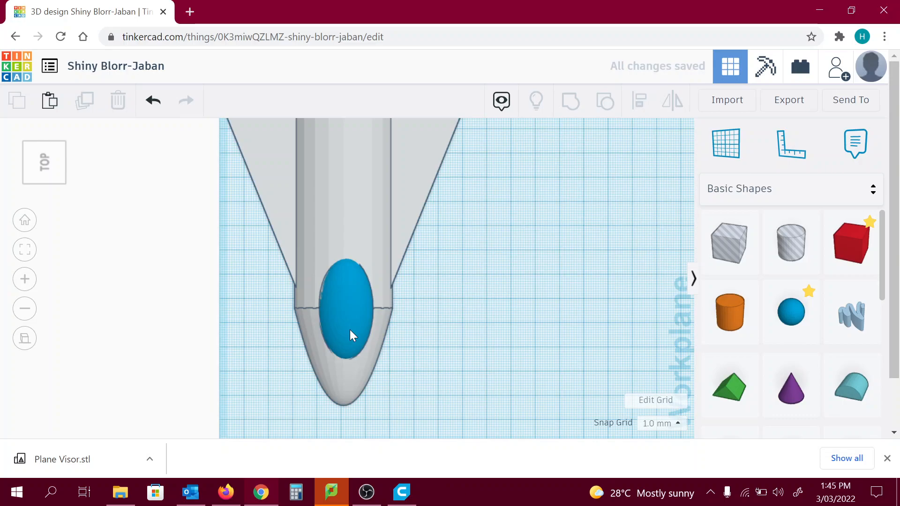
left_click(349, 330)
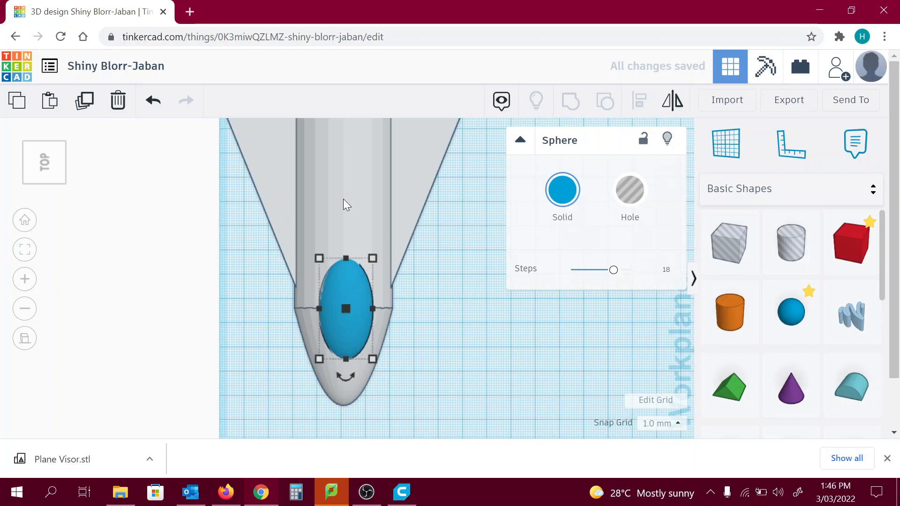
left_click(343, 199, "shift")
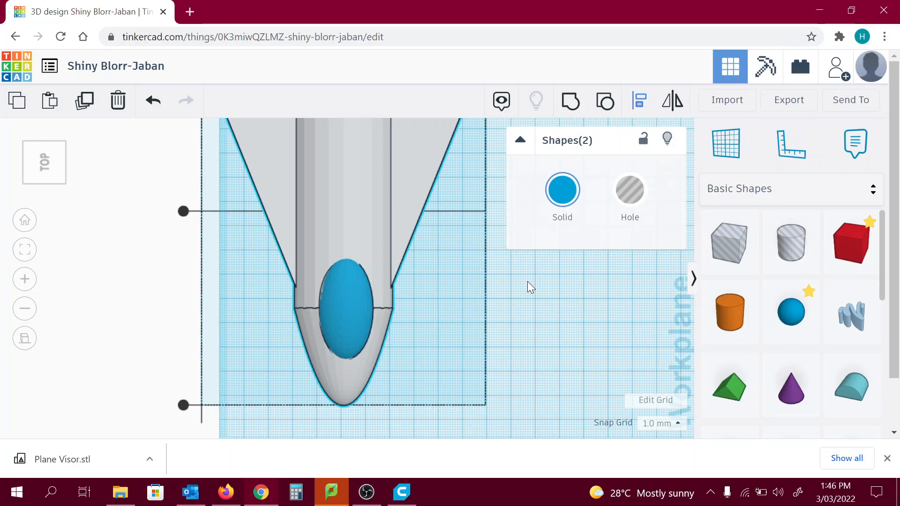
scroll(527, 281, "down", 1)
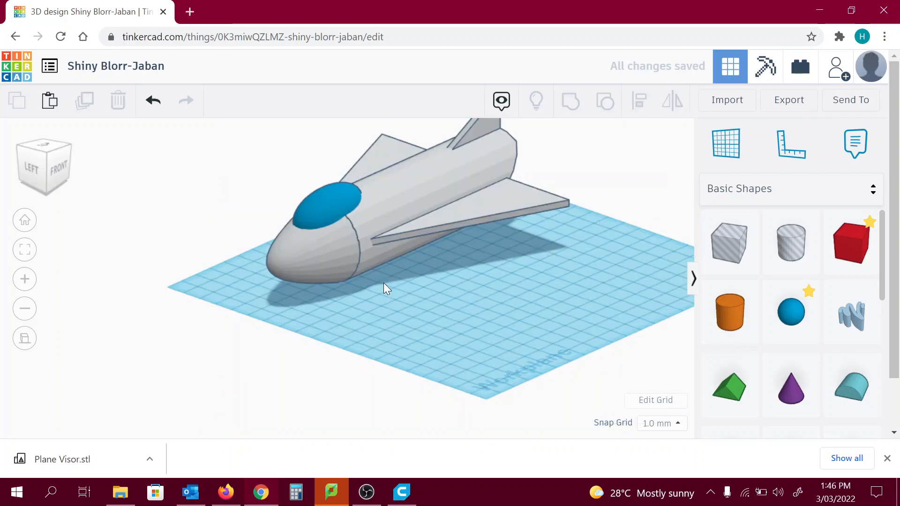
Duplicate the blue cockpit sphere and move the copy about 76 mm sideways, clear of the plane.
right_click_drag(382, 282, 427, 277)
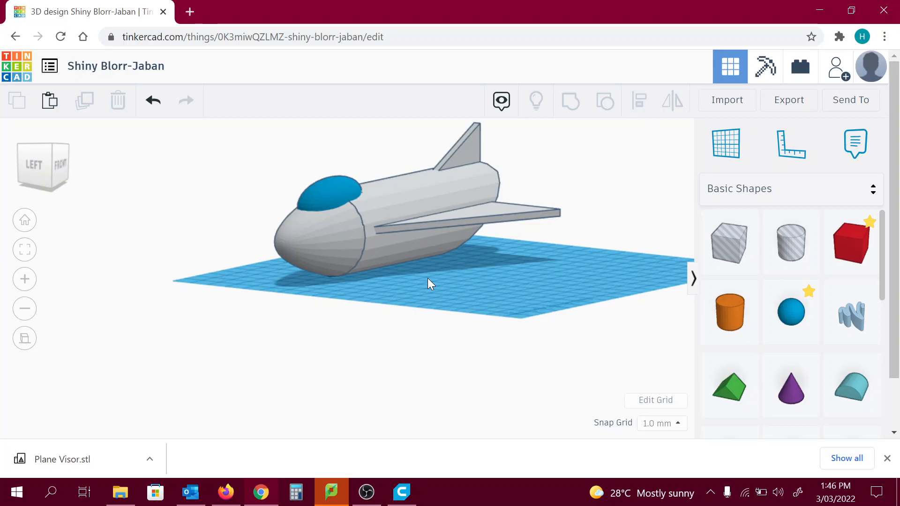
right_click_drag(428, 278, 494, 309)
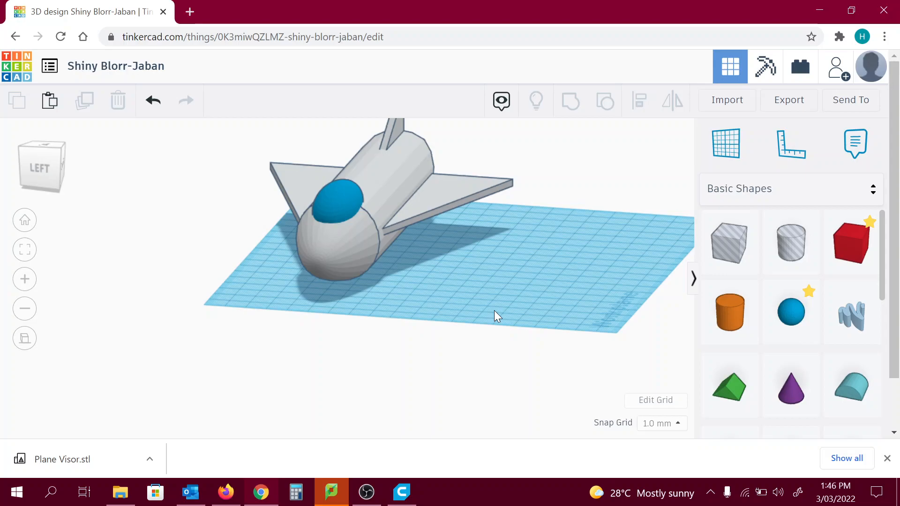
right_click_drag(495, 310, 327, 191)
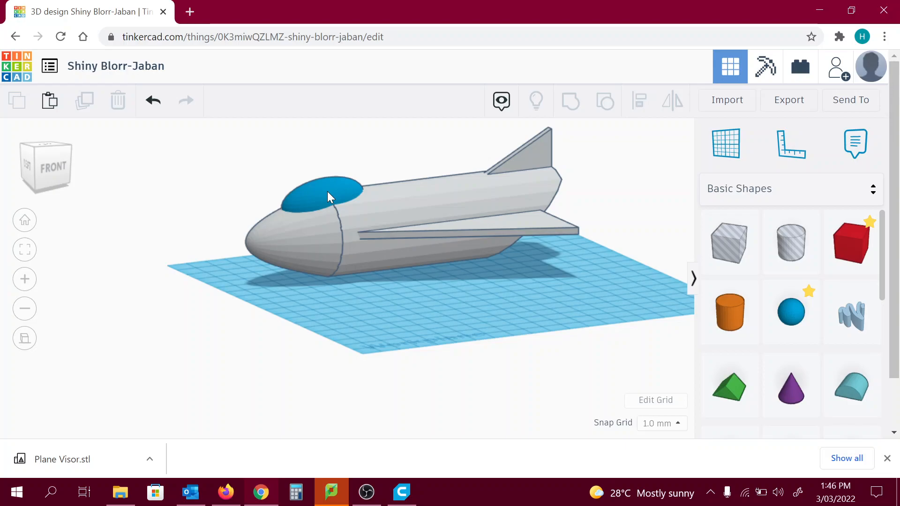
right_click_drag(327, 191, 292, 231)
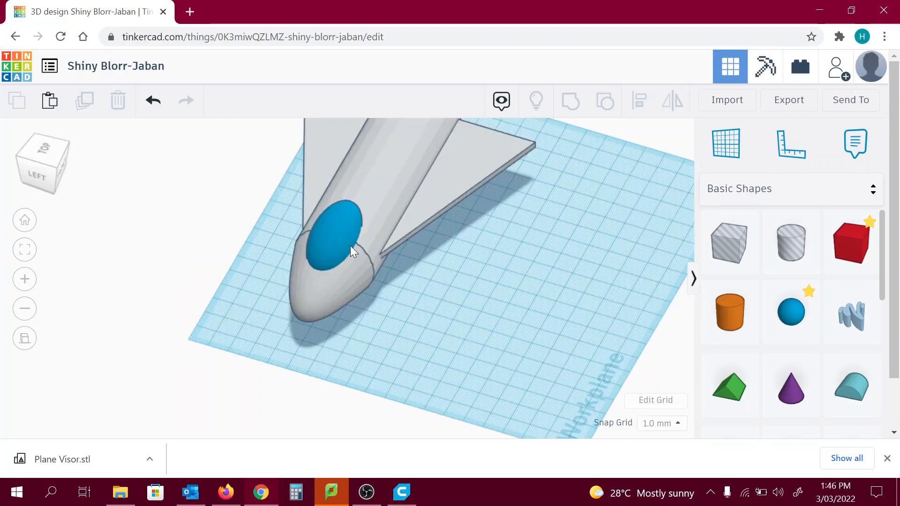
left_click(331, 241)
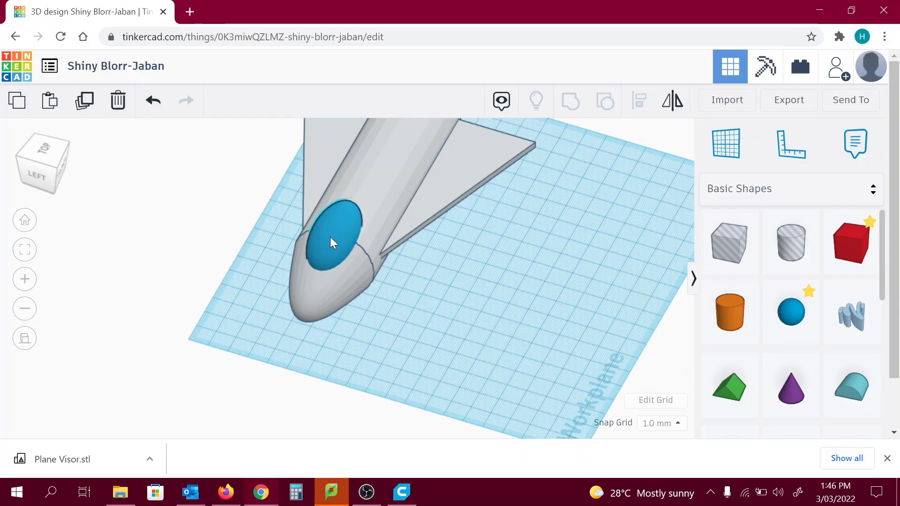
left_click(331, 239)
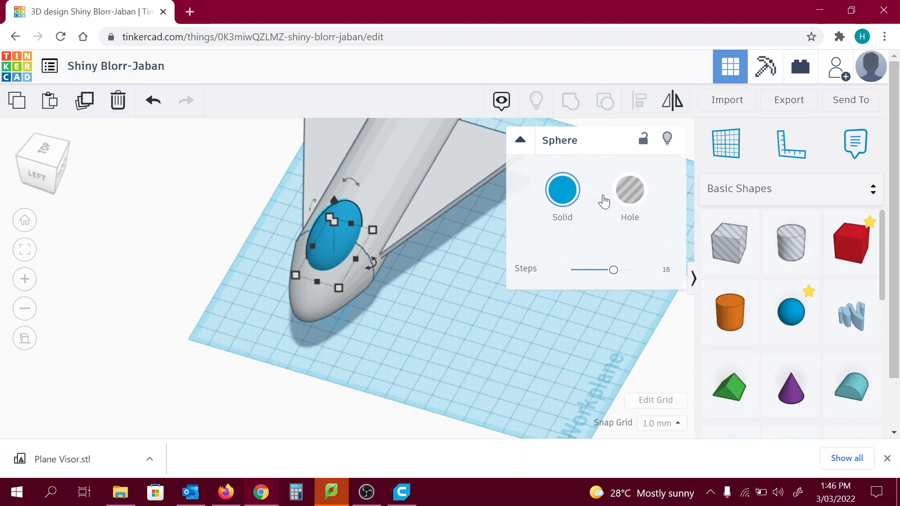
left_click(562, 197)
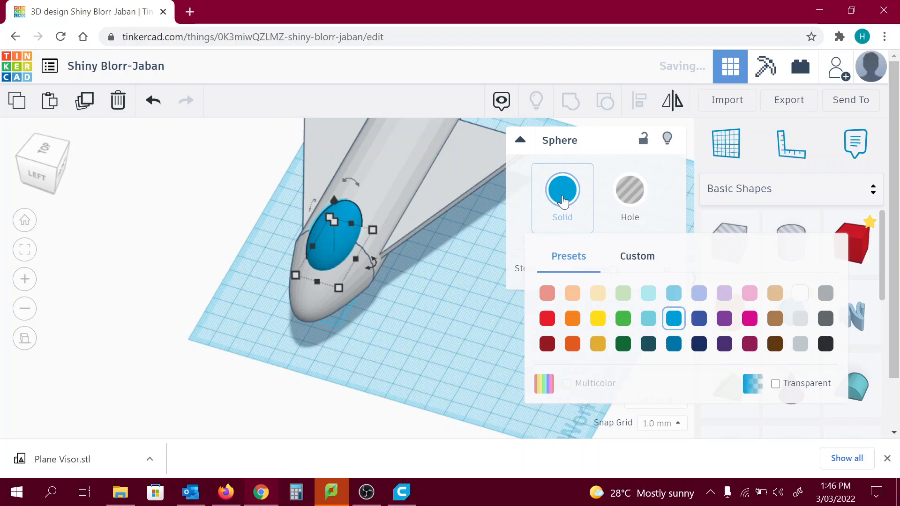
left_click(81, 108)
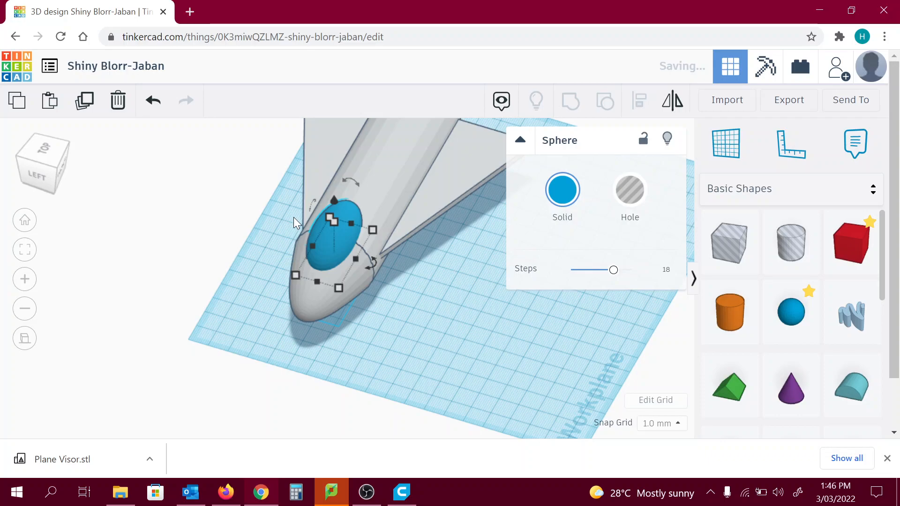
left_click_drag(342, 234, 493, 288)
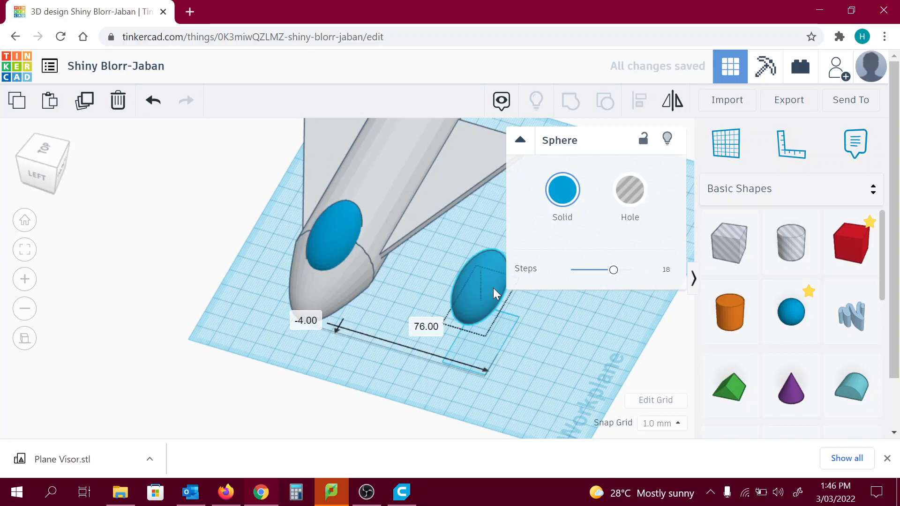
Turn the blue sphere over the plane's cockpit into a hole and deselect it.
right_click_drag(492, 288, 372, 301)
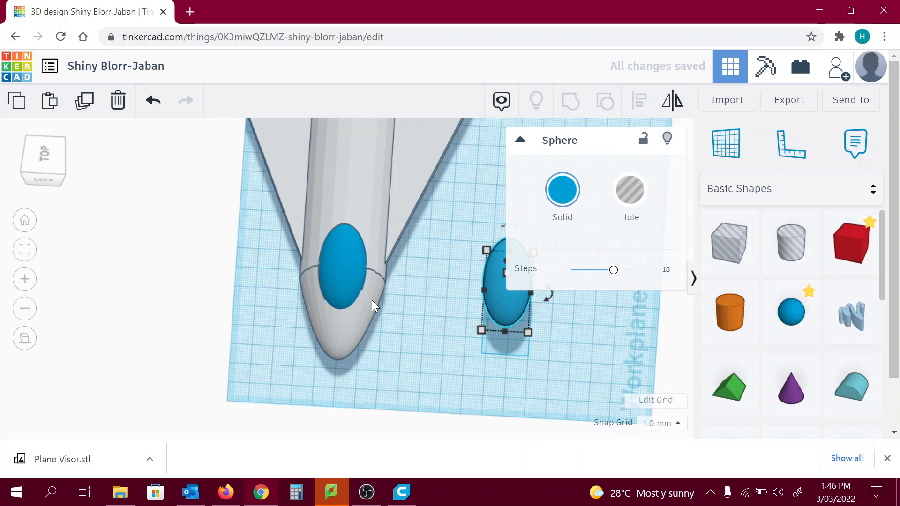
left_click(351, 268)
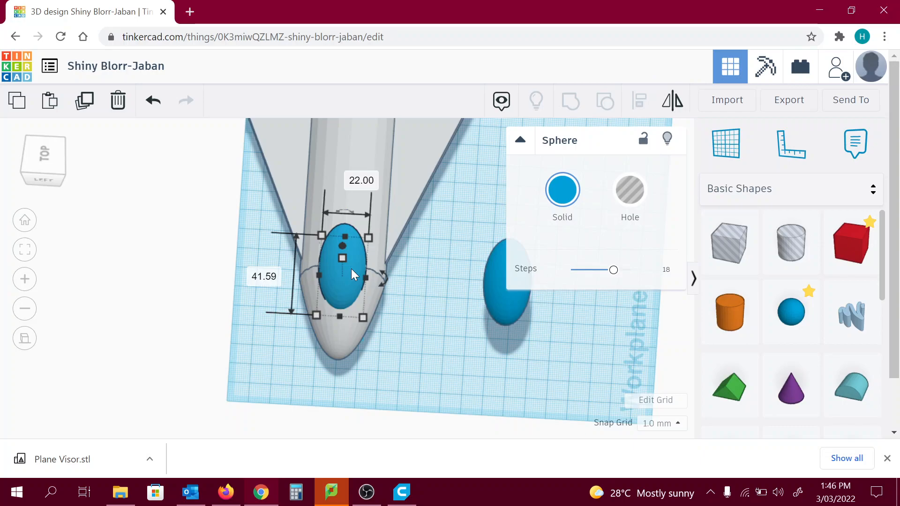
right_click_drag(350, 269, 374, 303)
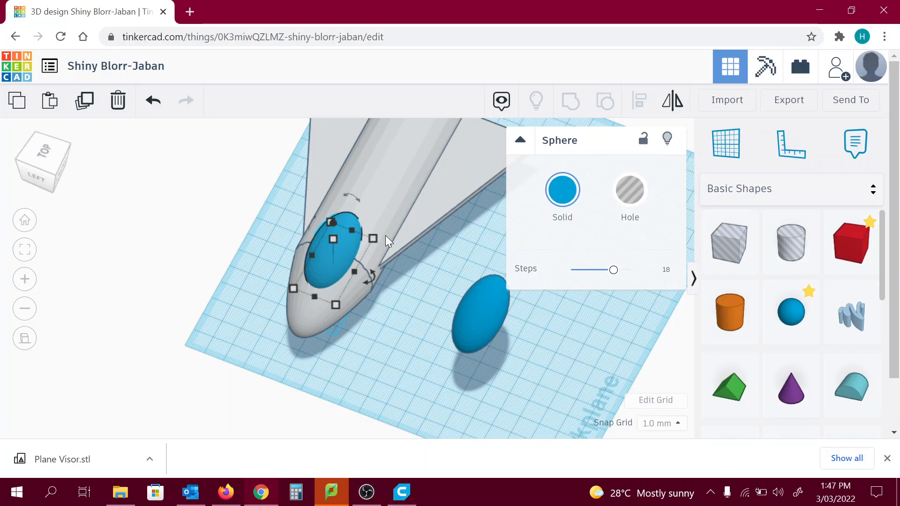
key("h")
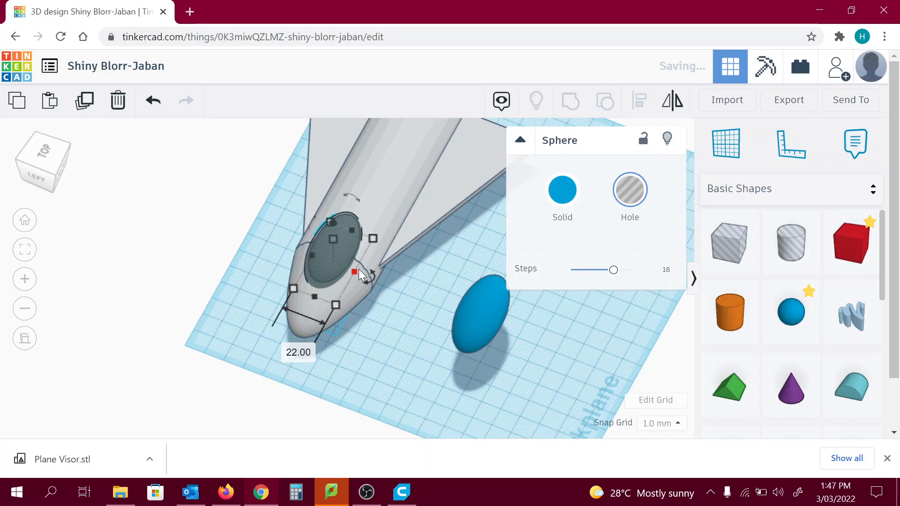
key("Escape")
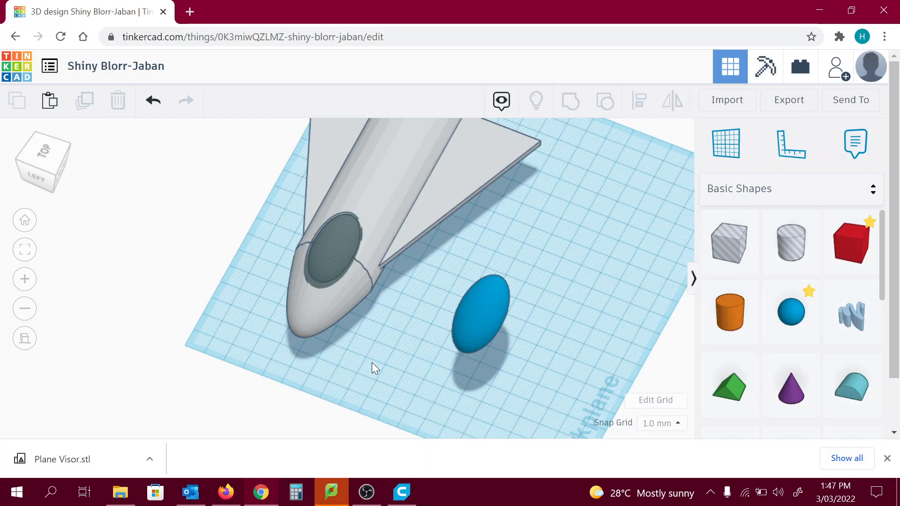
Enlarge the cockpit sphere hole slightly, setting its width to 23 mm and its length to 42.59 mm.
right_click_drag(372, 362, 391, 254)
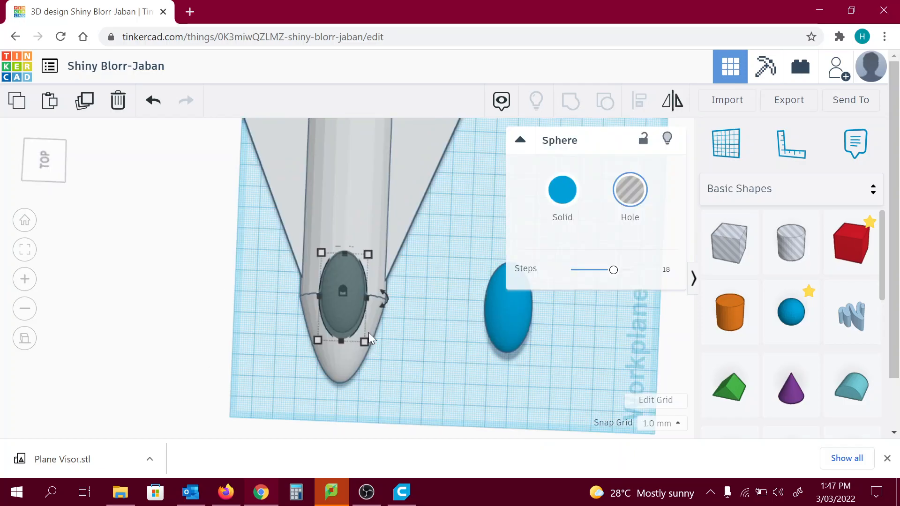
left_click(365, 341)
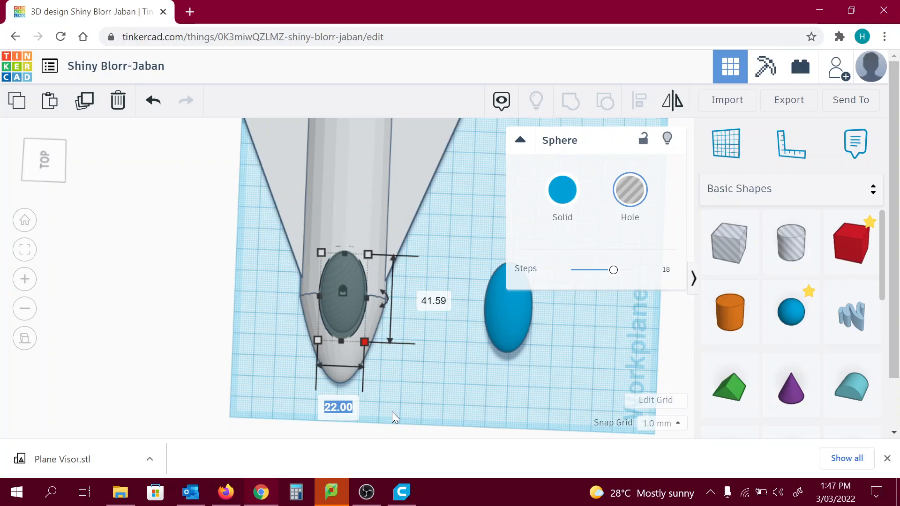
type("23")
key("Tab")
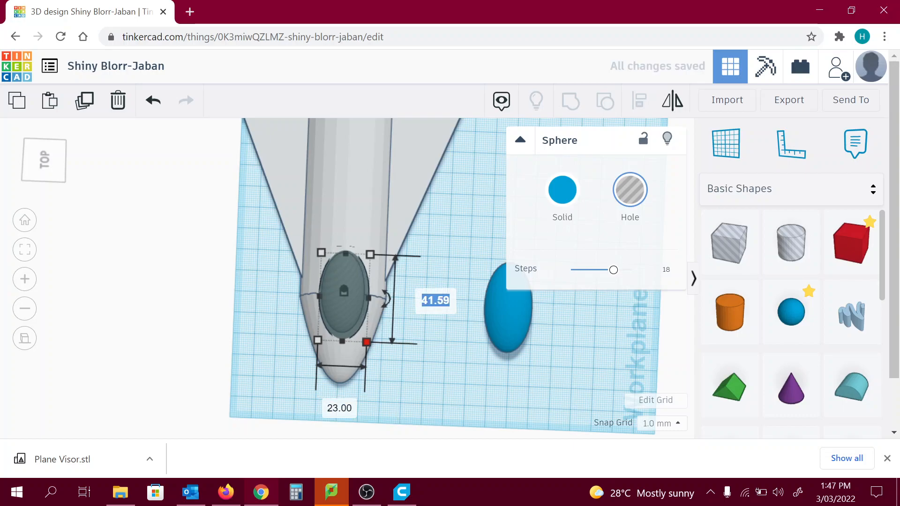
left_click(434, 300)
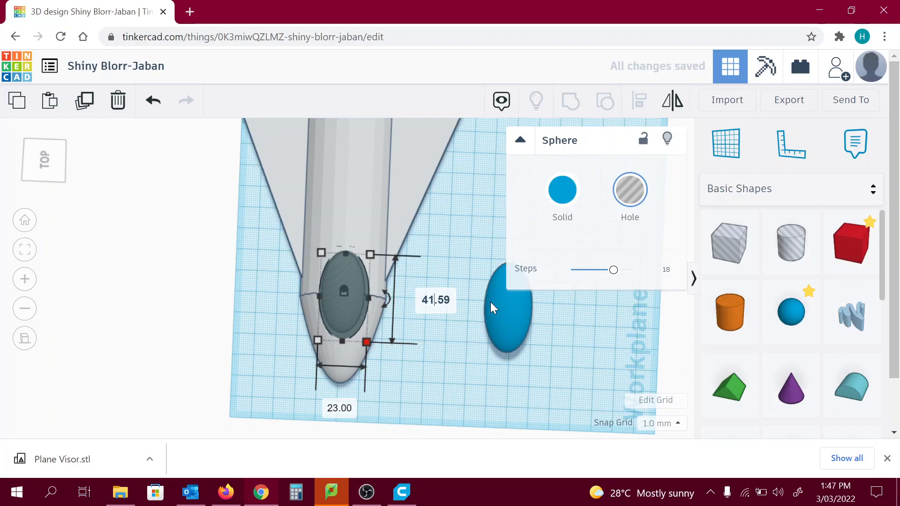
key("BackSpace")
type("2")
key("Return")
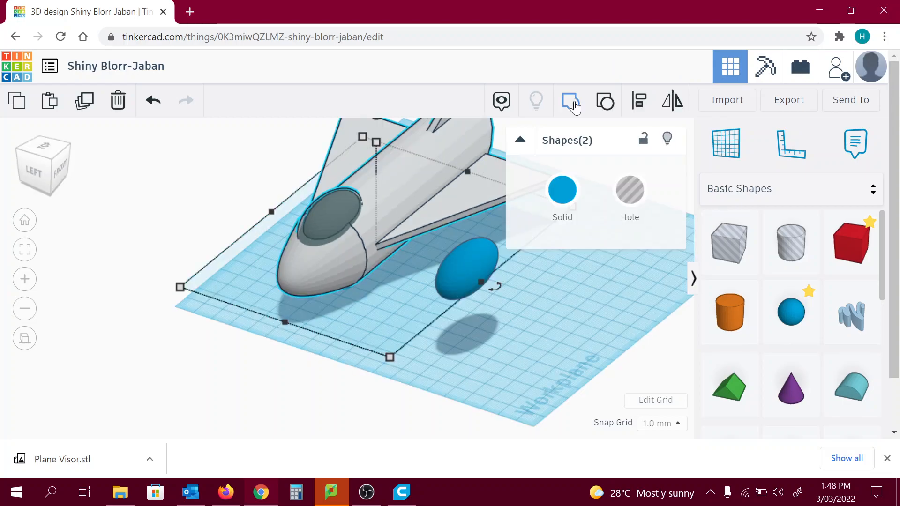
Group the sphere hole with the plane to cut the cockpit opening.
left_click(524, 370)
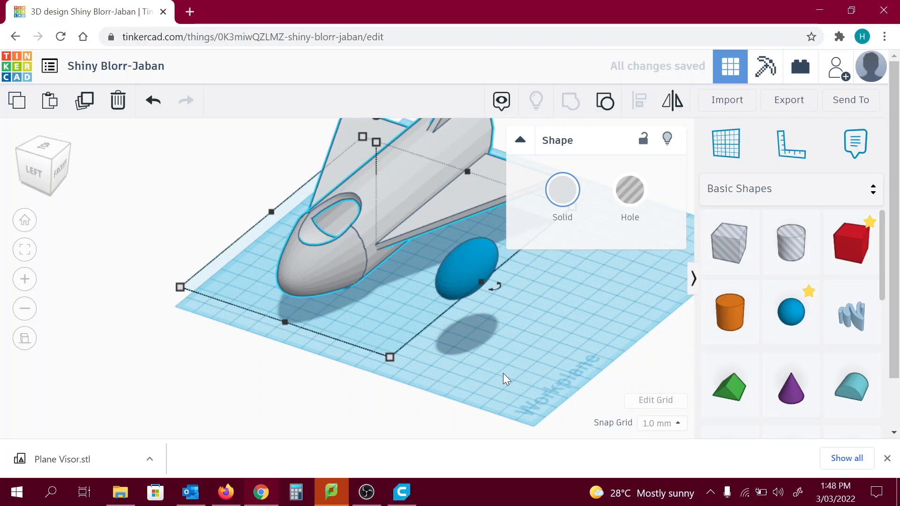
right_click_drag(332, 213, 340, 213)
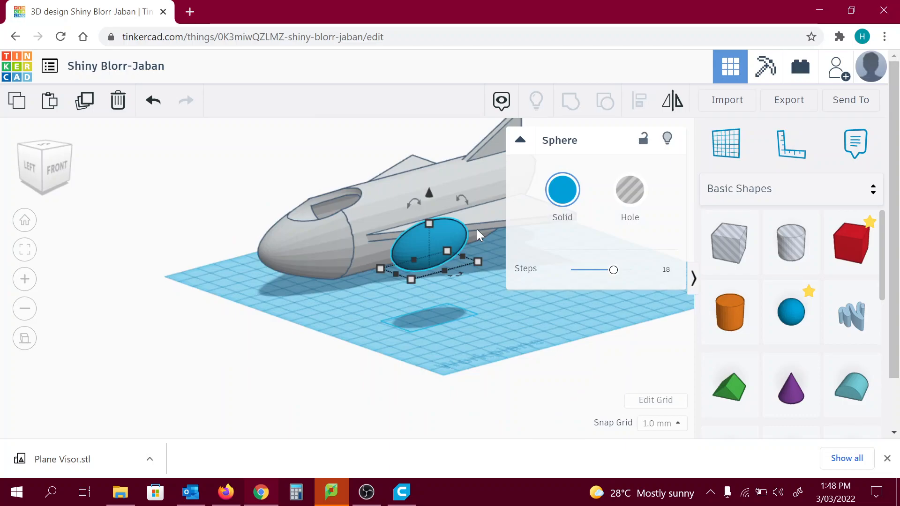
Raise a thin cylinder hole 13 mm into the underside of the blue sphere and tilt it to match the sphere.
right_click_drag(477, 229, 404, 313)
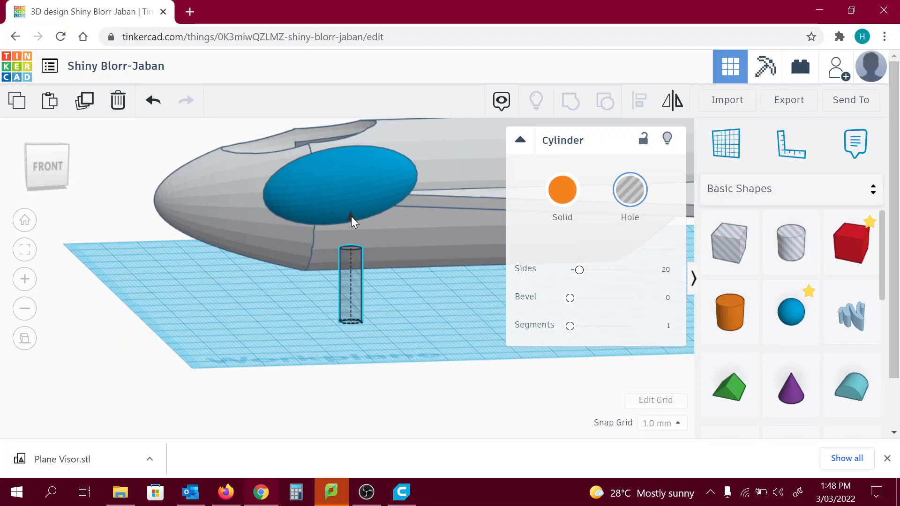
left_click_drag(351, 215, 47, 160)
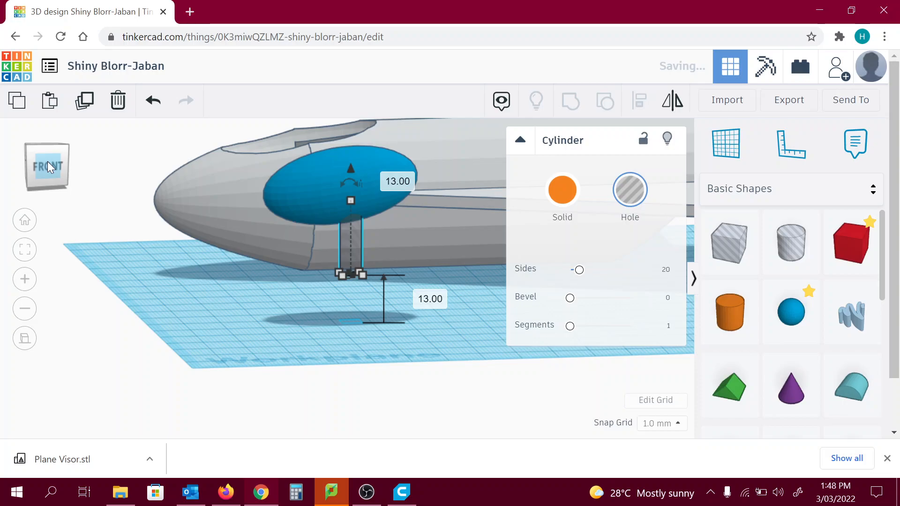
left_click(48, 162)
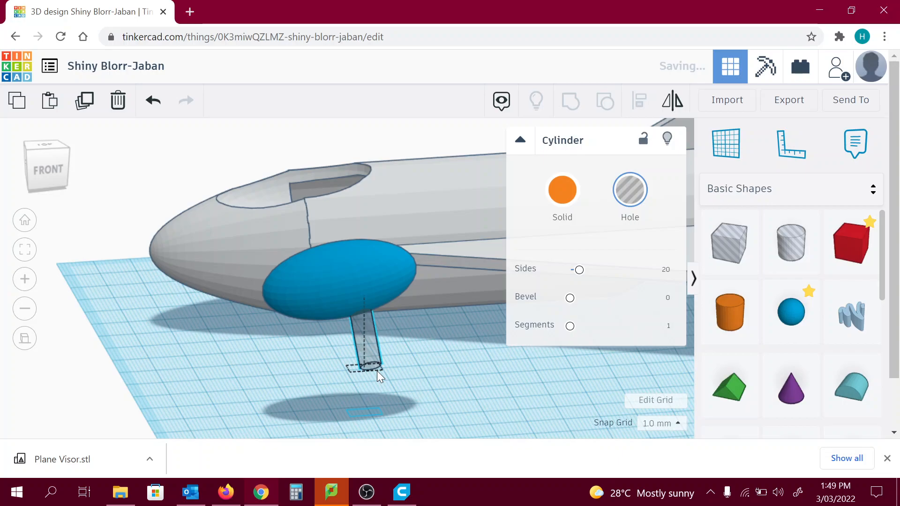
Group the cylinder hole with the blue sphere to cut the peg hole, and trim the sphere's underside to form the visor.
right_click_drag(377, 370, 237, 184)
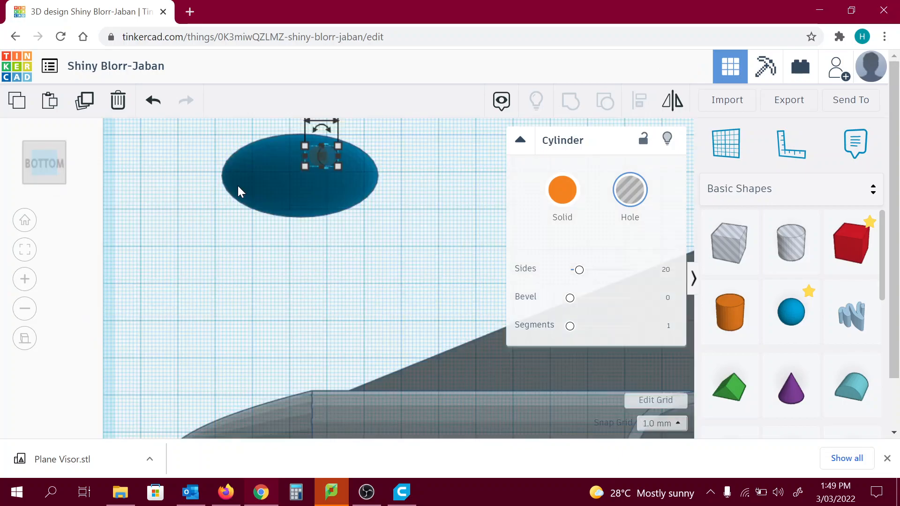
left_click(263, 178, "shift")
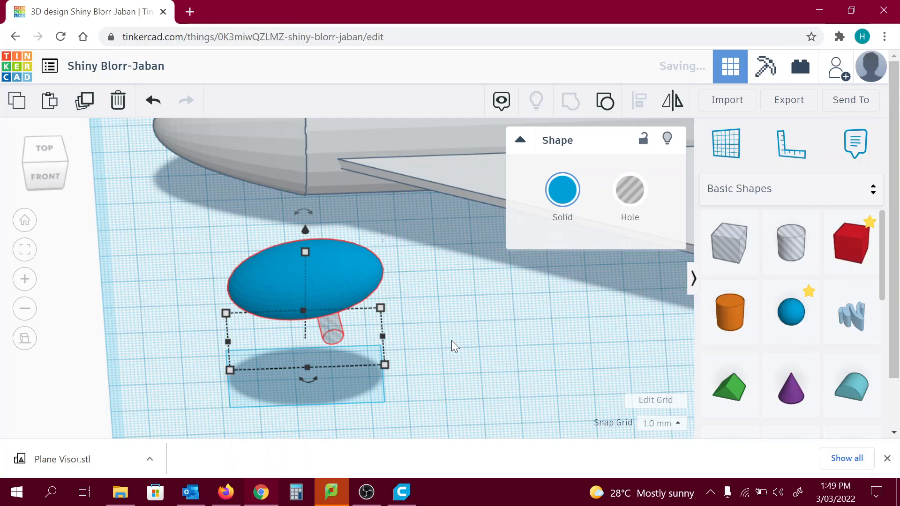
right_click_drag(451, 341, 414, 289)
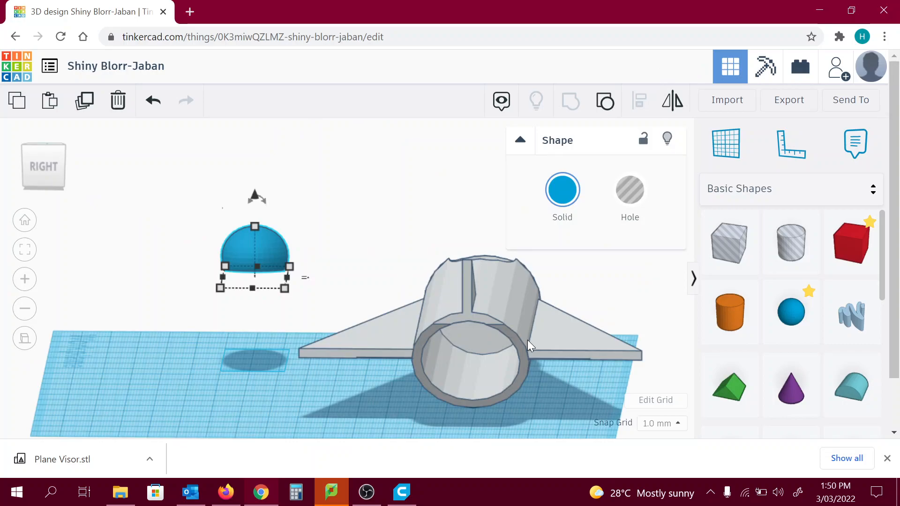
Cover the plane's lower half with a box hole 21 mm high that extends past the wings and nose.
right_click_drag(527, 340, 230, 292)
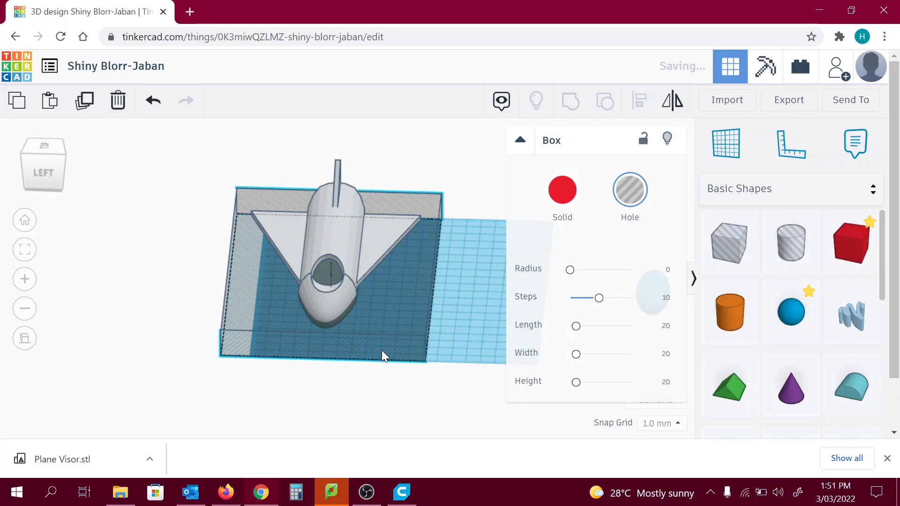
left_click(50, 176)
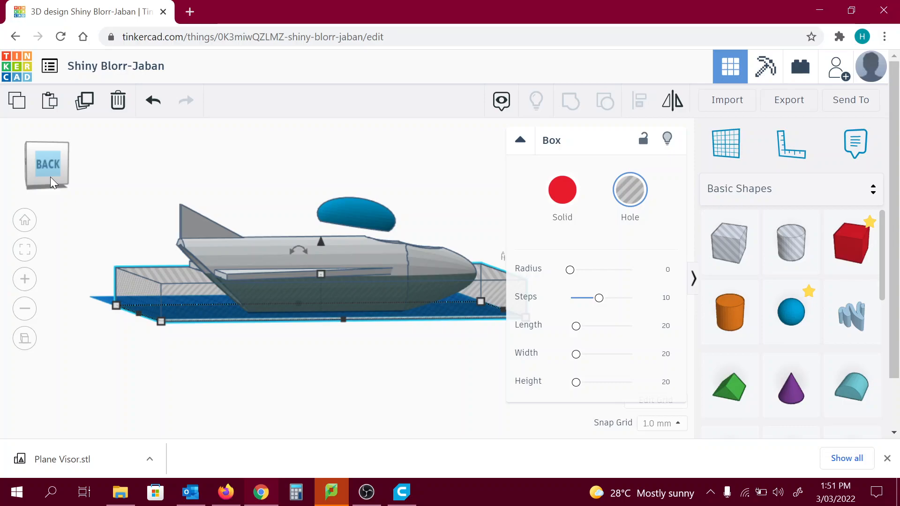
left_click(49, 176)
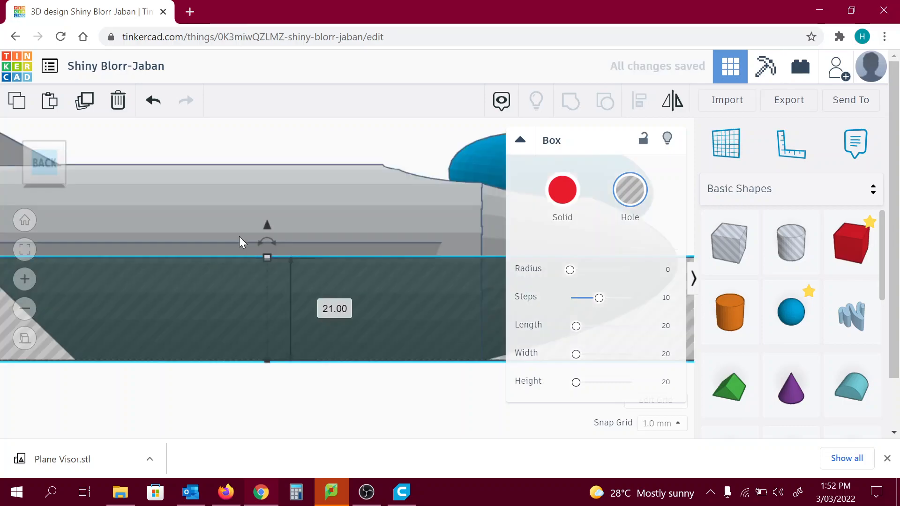
scroll(239, 236, "down", 4)
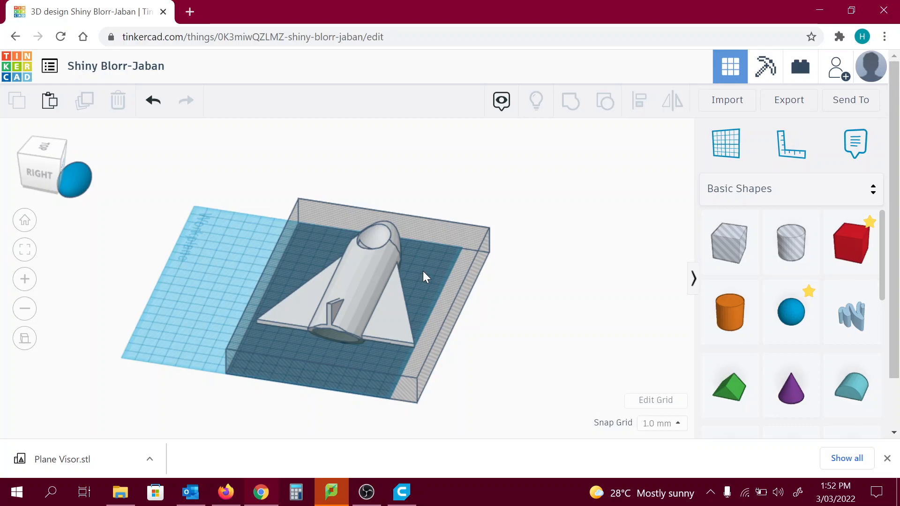
Duplicate the plane together with its box hole and move the copy clear beside the original.
right_click_drag(422, 270, 374, 297)
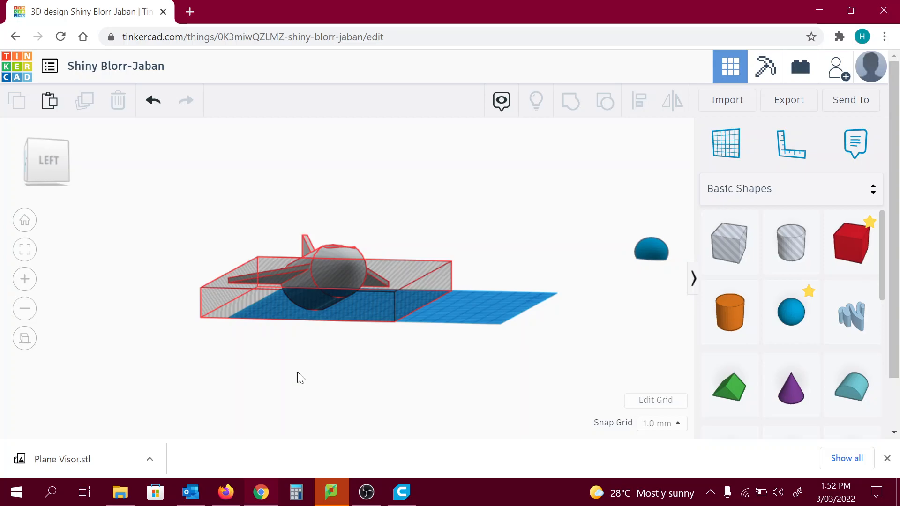
right_click_drag(298, 373, 509, 431)
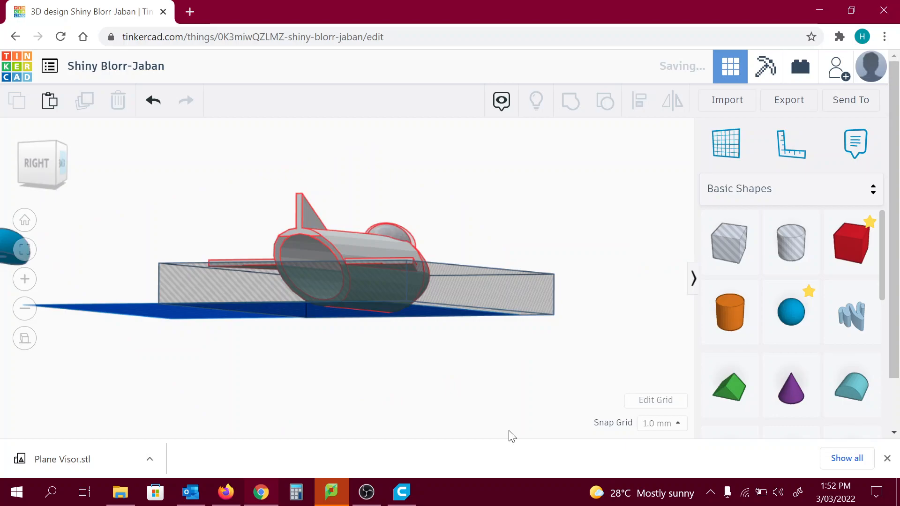
right_click_drag(511, 436, 85, 108)
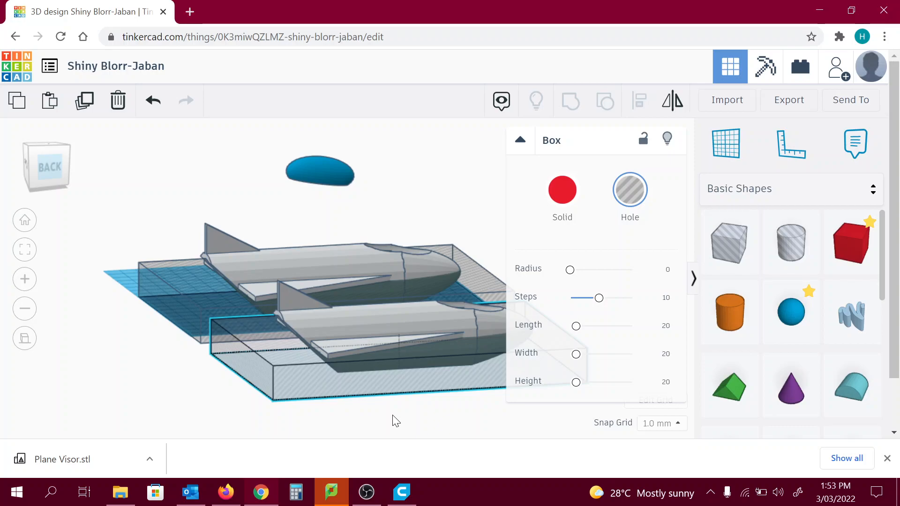
Move the copied box hole over the copied plane's upper half and group each plane with its box to cut the two halves.
right_click_drag(394, 420, 259, 310)
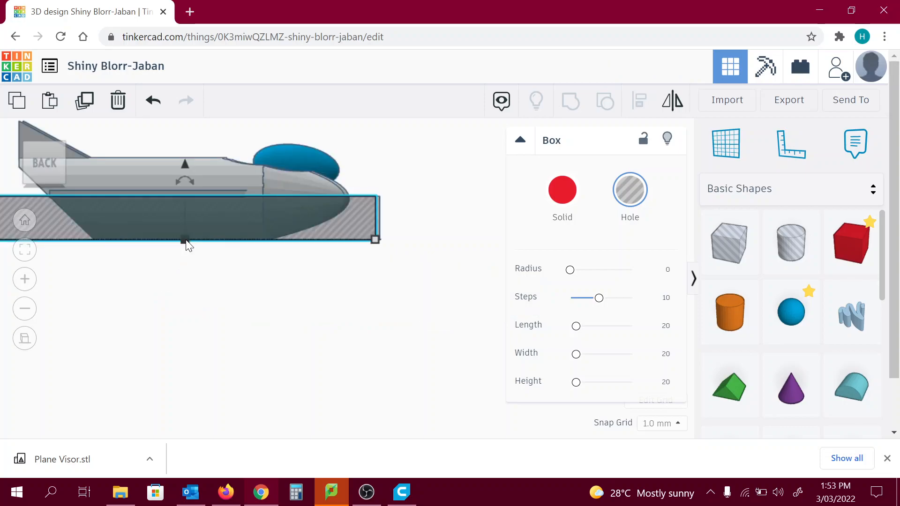
right_click_drag(185, 240, 179, 221)
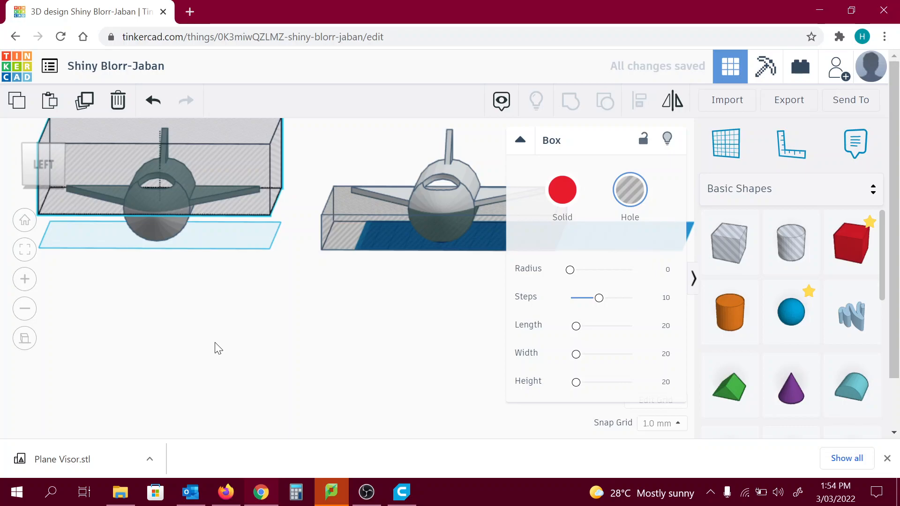
left_click_drag(129, 154, 274, 266)
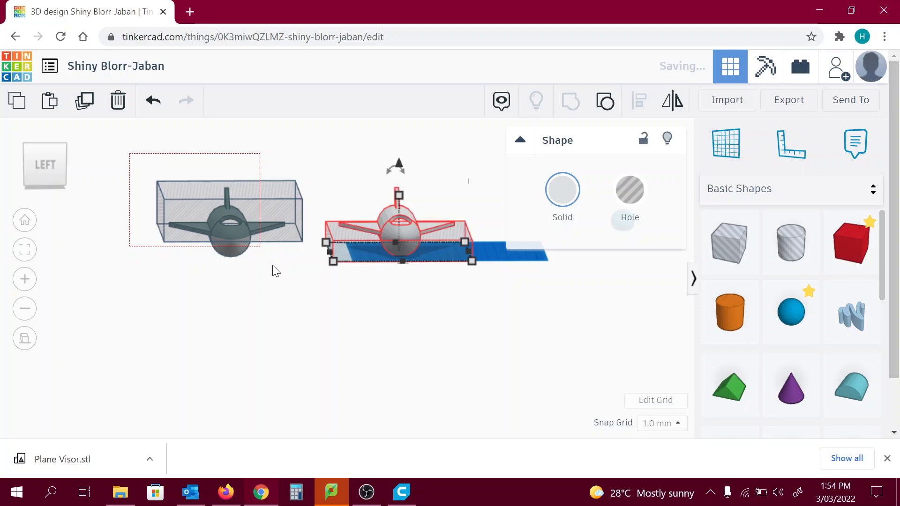
right_click_drag(276, 270, 335, 300)
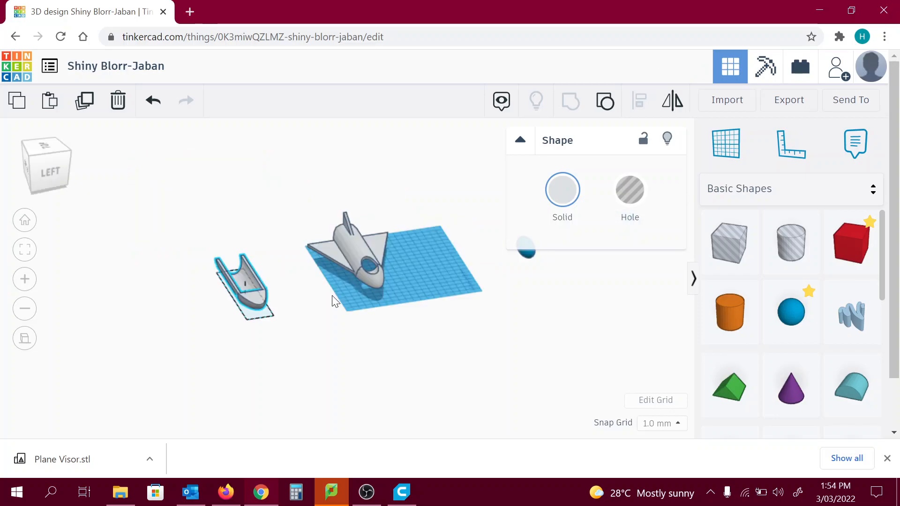
Move the lower fuselage half about 139 mm sideways next to the upper half, and place the visor beside them.
left_click_drag(263, 297, 378, 295)
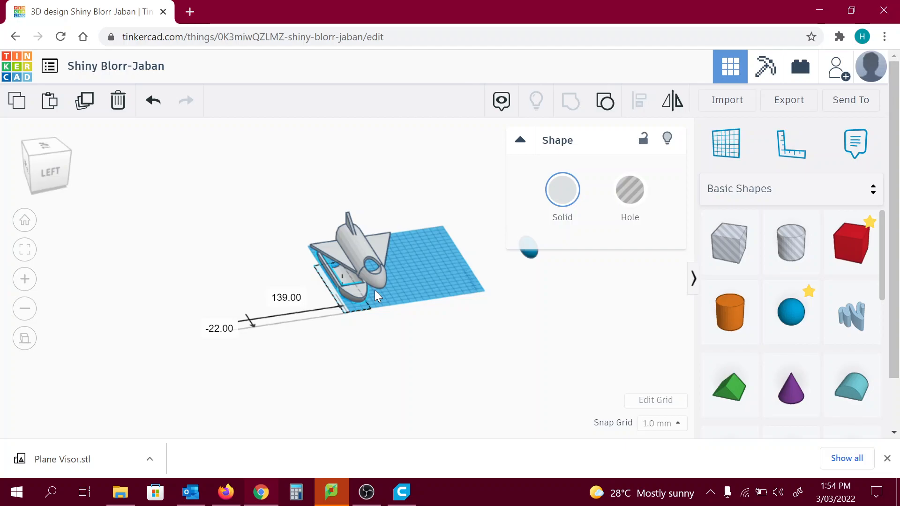
right_click_drag(375, 290, 469, 341)
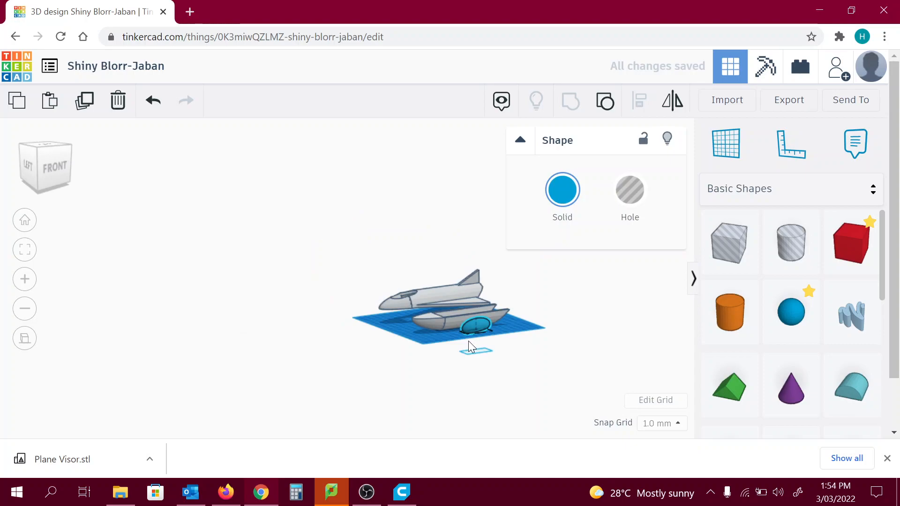